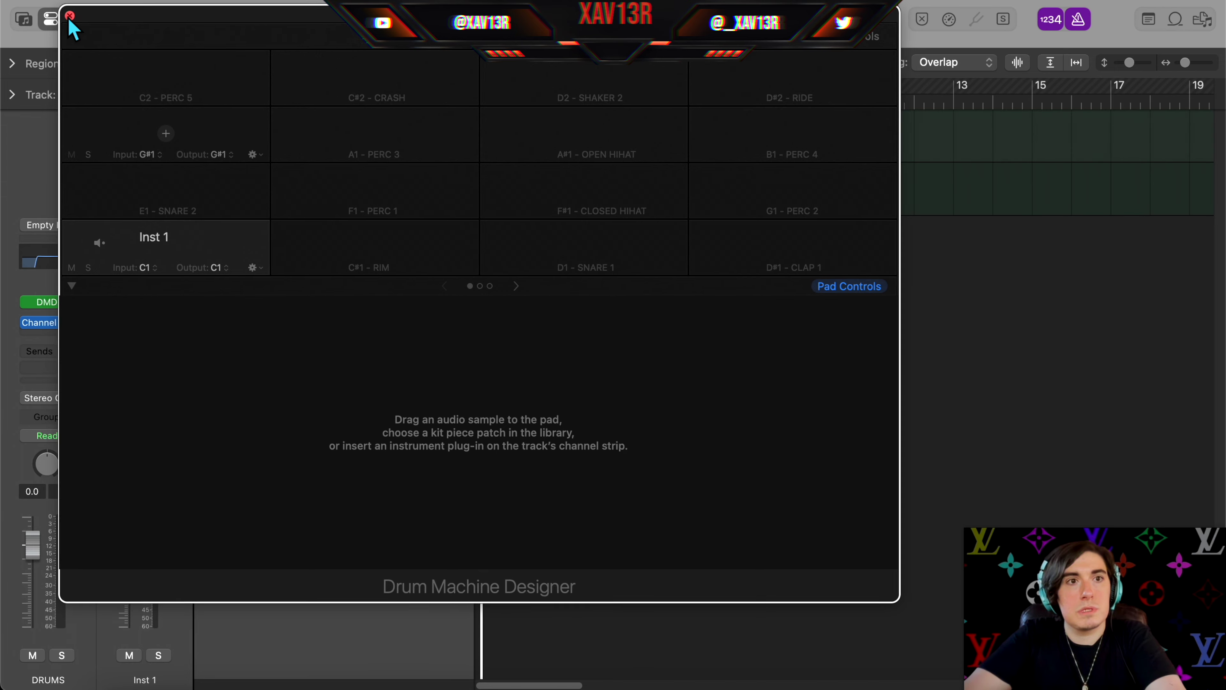
# - Close the Drum Machine Designer window, switch to Finder and open the 808 Armory v.2 kit folder on the Desktop
pyautogui.click(72, 18)
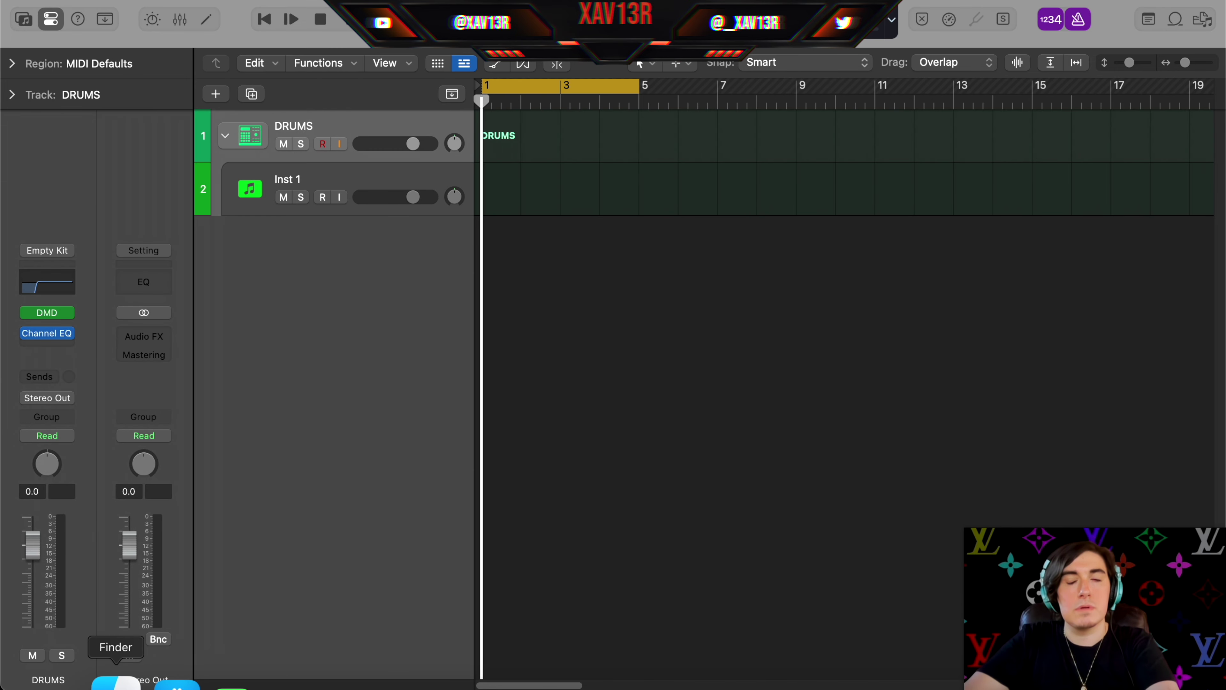
pyautogui.click(116, 683)
pyautogui.click(687, 136)
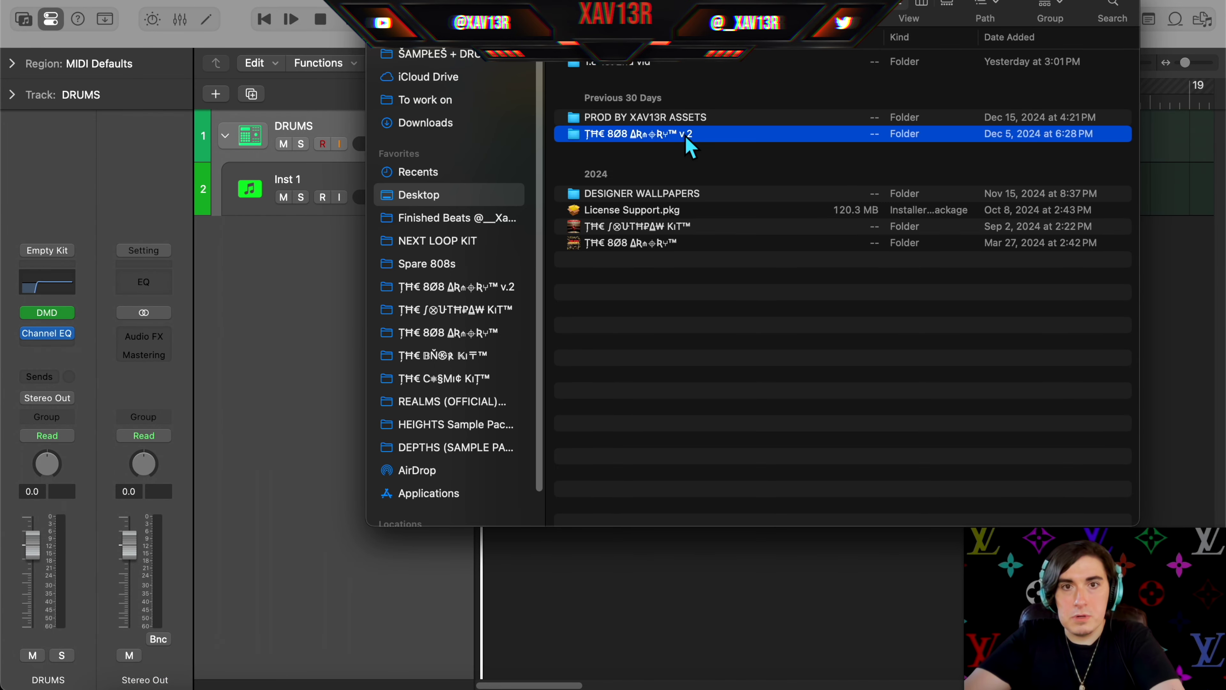
pyautogui.doubleClick(687, 137)
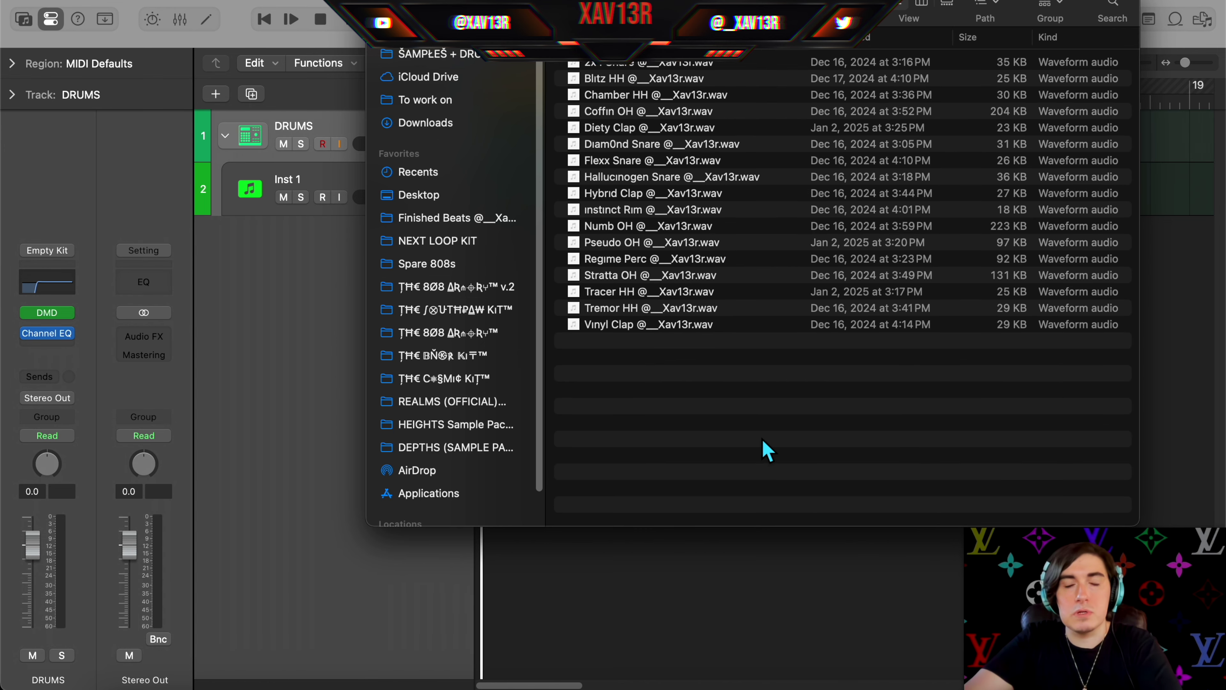
# - Preview the Vinyl Clap, Tracer HH and Pseudo OH samples in the kit folder
pyautogui.click(626, 323)
pyautogui.press('space')
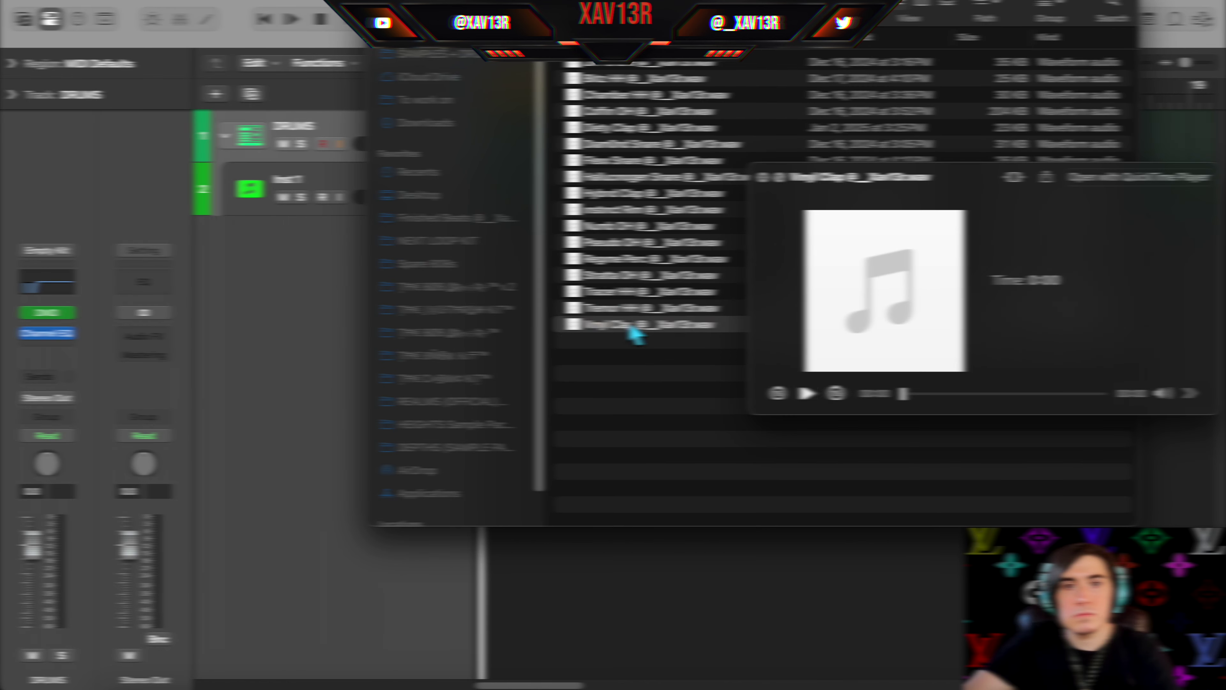
pyautogui.click(600, 293)
pyautogui.click(612, 244)
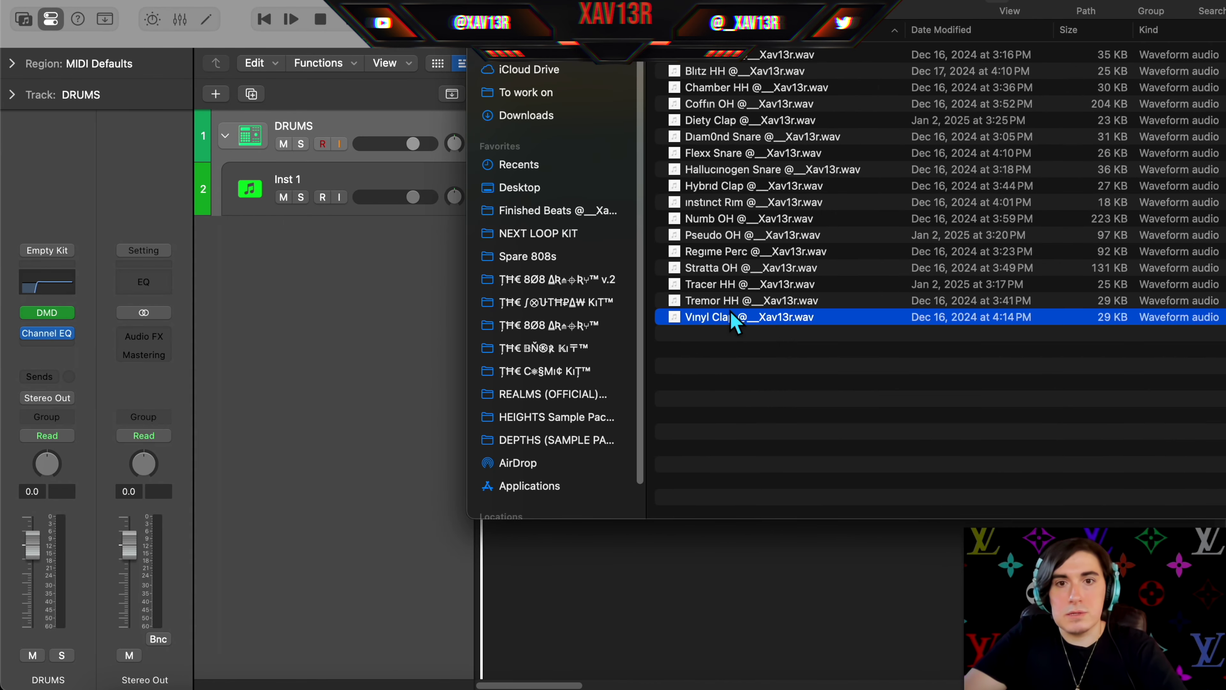
# - Load the Flexx Snare, Pseudo OH, Tracer HH and Vinyl Clap samples together onto the DRUMS track
pyautogui.keyDown('super'); pyautogui.click(719, 285); pyautogui.keyUp('super')
pyautogui.keyDown('super'); pyautogui.click(719, 235); pyautogui.keyUp('super')
pyautogui.keyDown('super'); pyautogui.click(720, 153); pyautogui.keyUp('super')
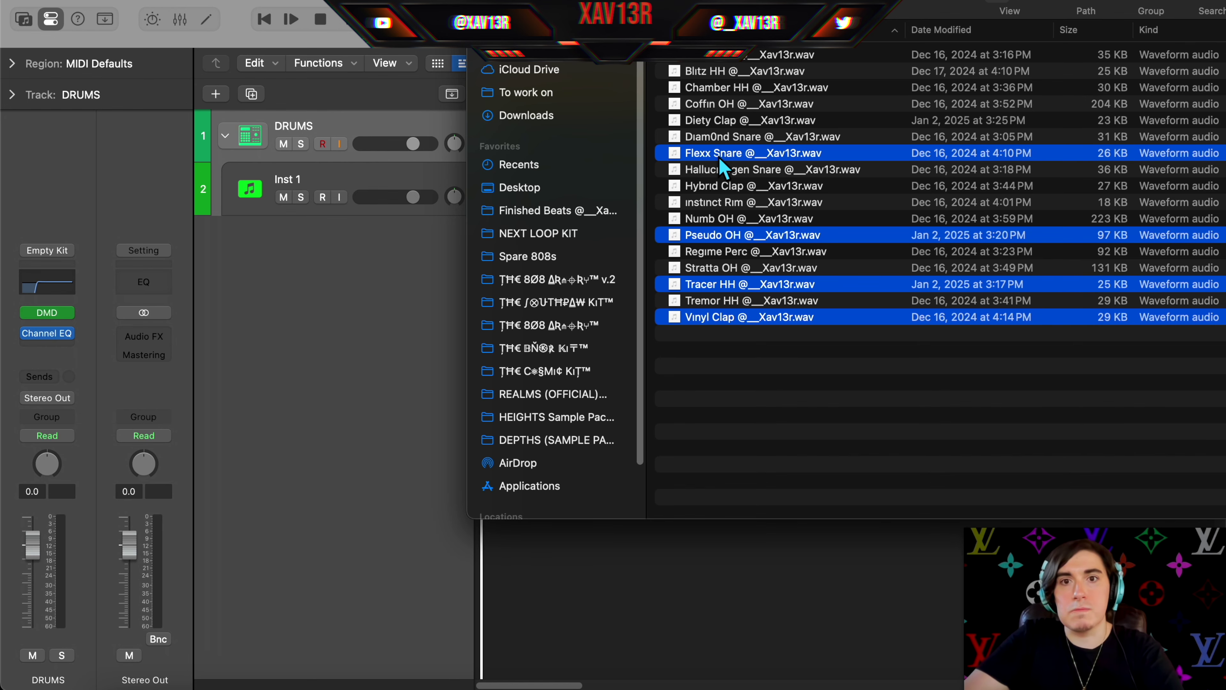
pyautogui.moveTo(720, 153); pyautogui.dragTo(304, 162)
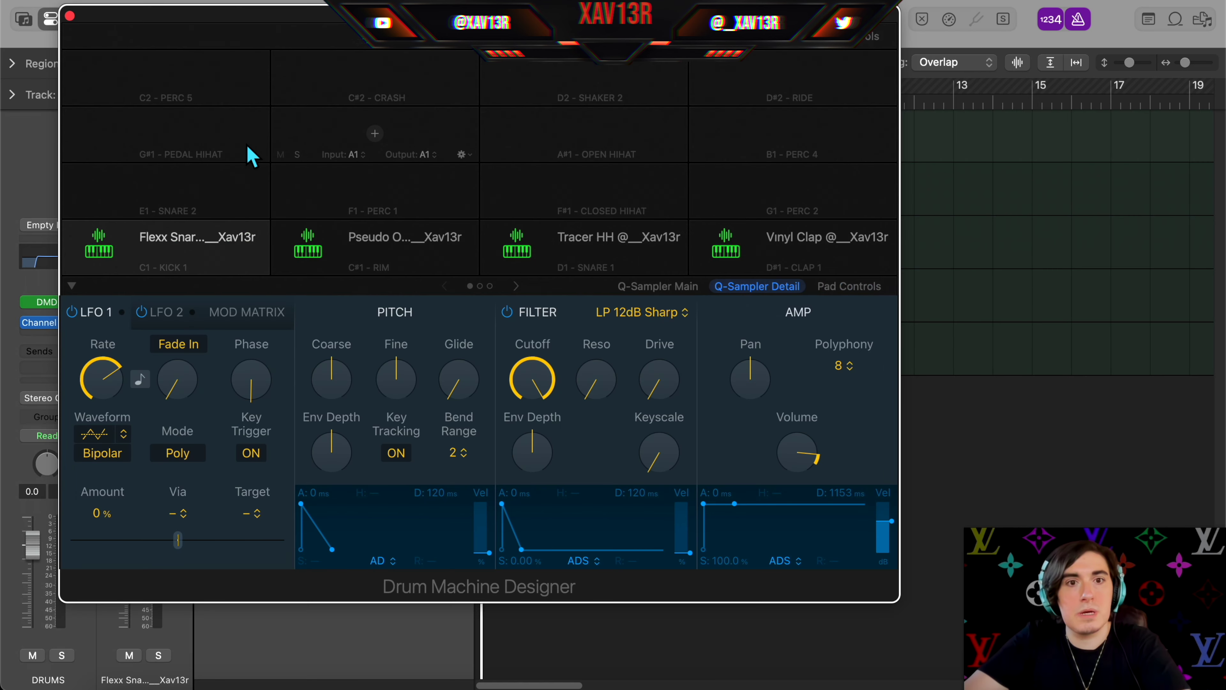
# - Turn off the filter for the Pseudo OH pad and audition the Vinyl Clap pad
pyautogui.click(371, 239)
pyautogui.click(506, 312)
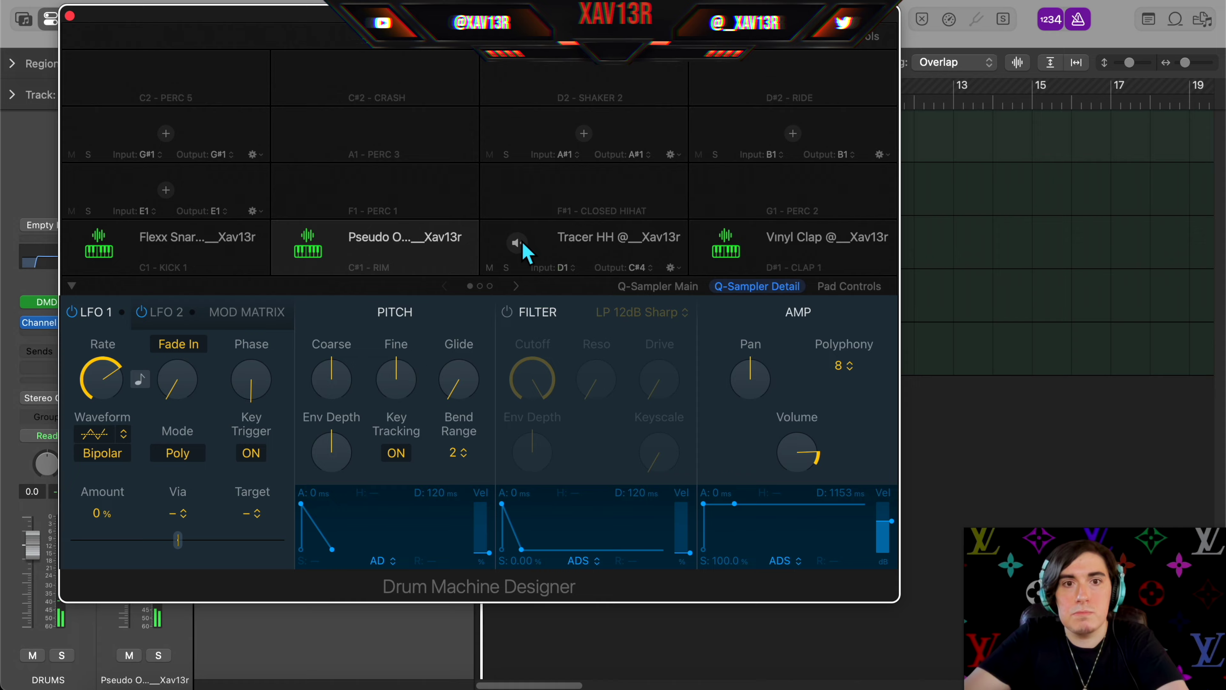
pyautogui.click(727, 243)
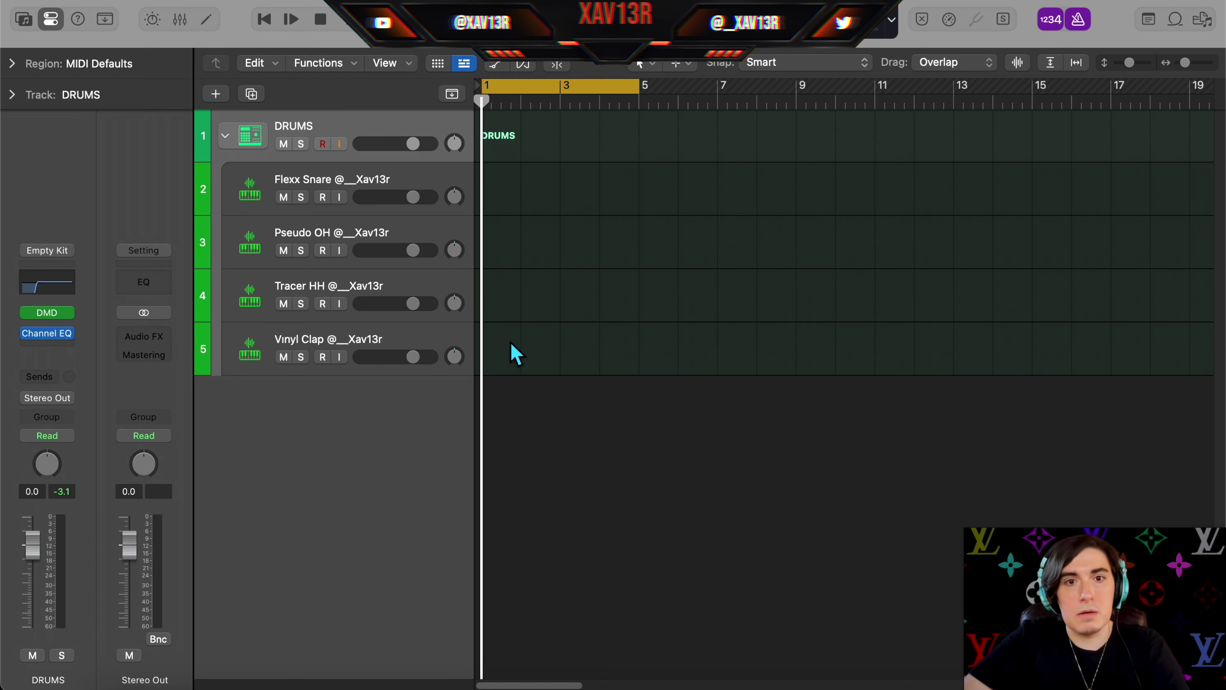
# - Create a pattern region at bar 1 on the Vinyl Clap track and activate its ninth step
pyautogui.rightClick(514, 355)
pyautogui.click(518, 361)
pyautogui.click(862, 493)
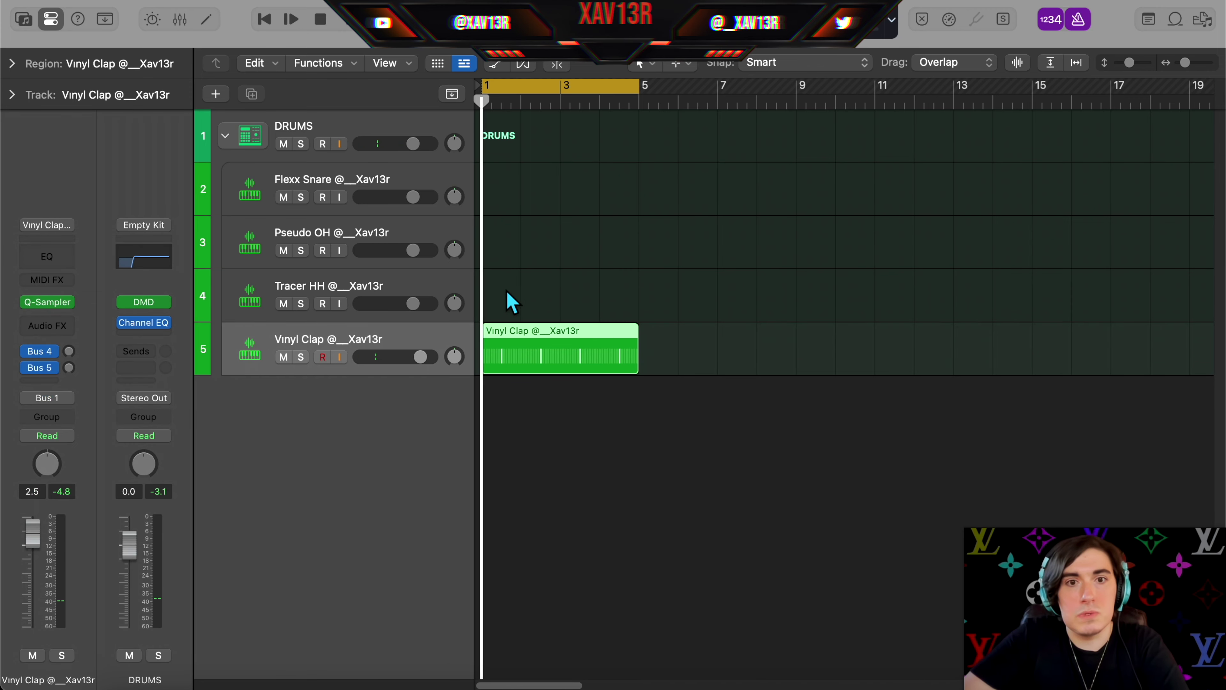
# - Create a pattern region at bar 1 on the Tracer HH track and set its row's step rate to /8
pyautogui.rightClick(507, 292)
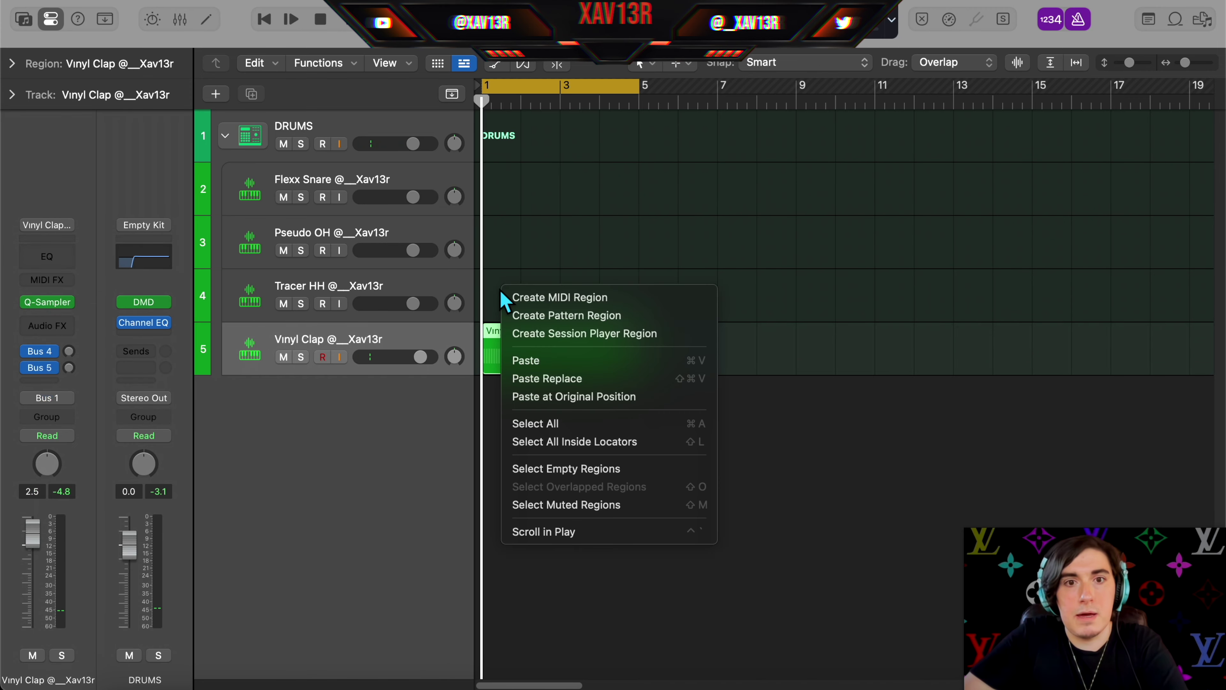
pyautogui.click(531, 313)
pyautogui.click(303, 491)
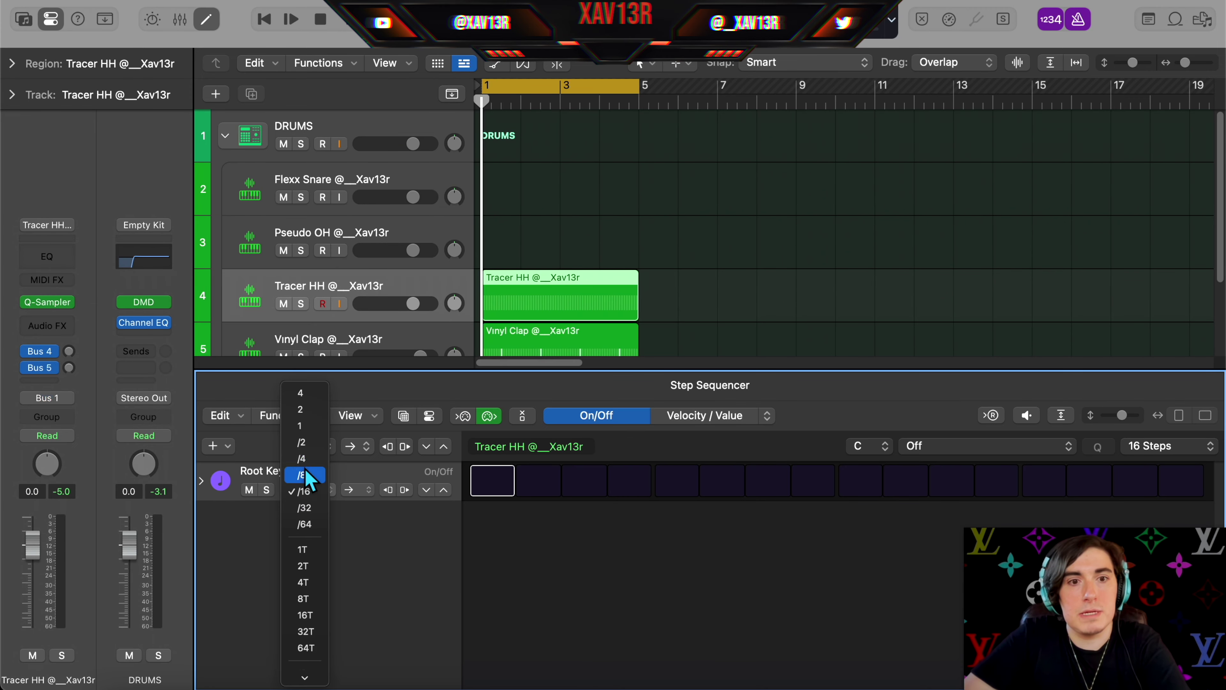
pyautogui.click(306, 475)
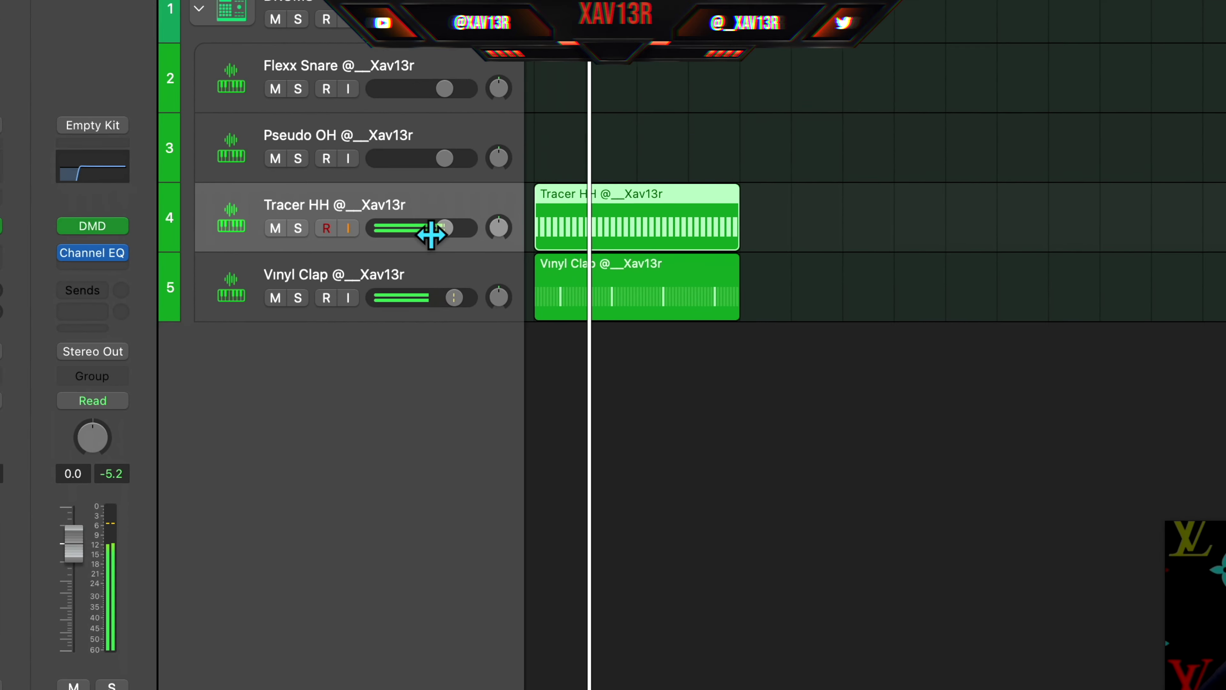
# - Raise the Tracer HH track's volume to 2.3 dB and insert the stereo Wider plug-in at 37% width
pyautogui.moveTo(431, 235); pyautogui.dragTo(440, 235)
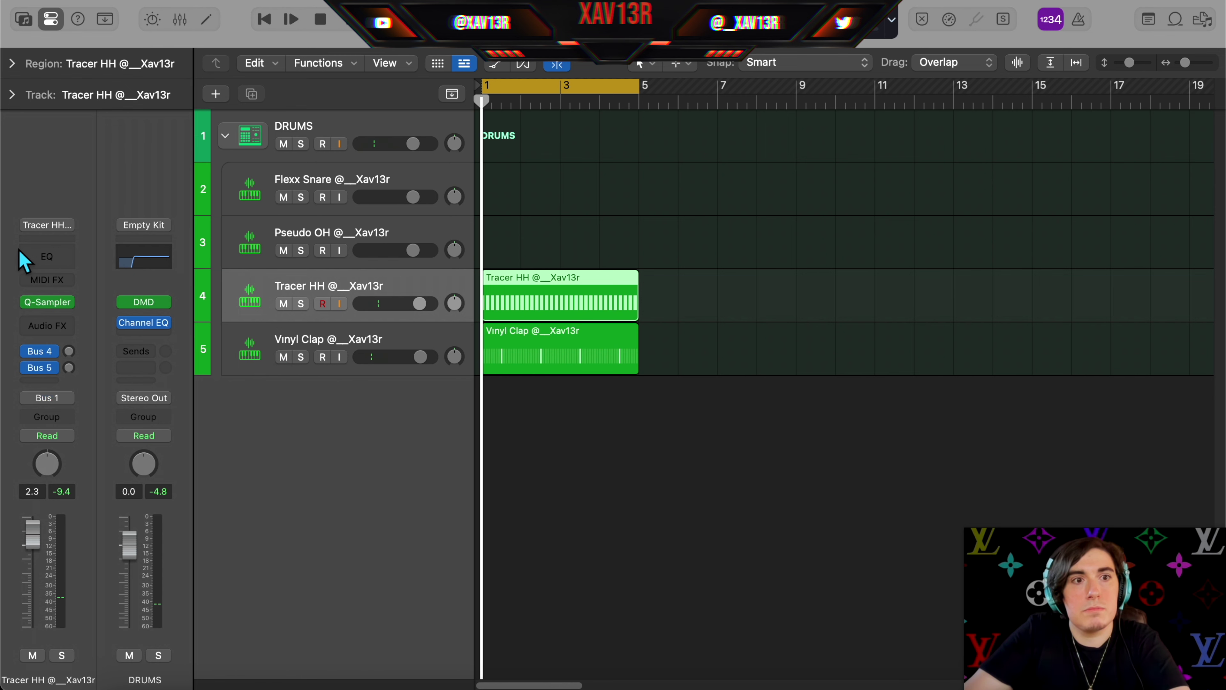
pyautogui.click(47, 325)
pyautogui.moveTo(48, 313)
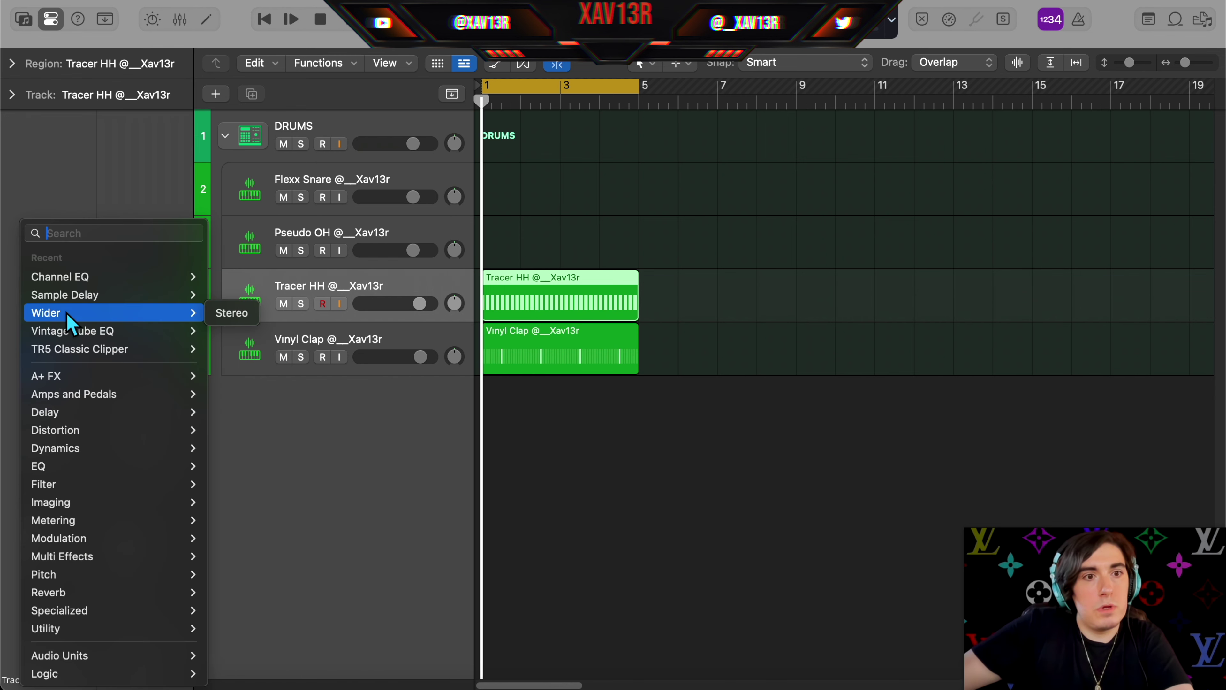
pyautogui.click(227, 313)
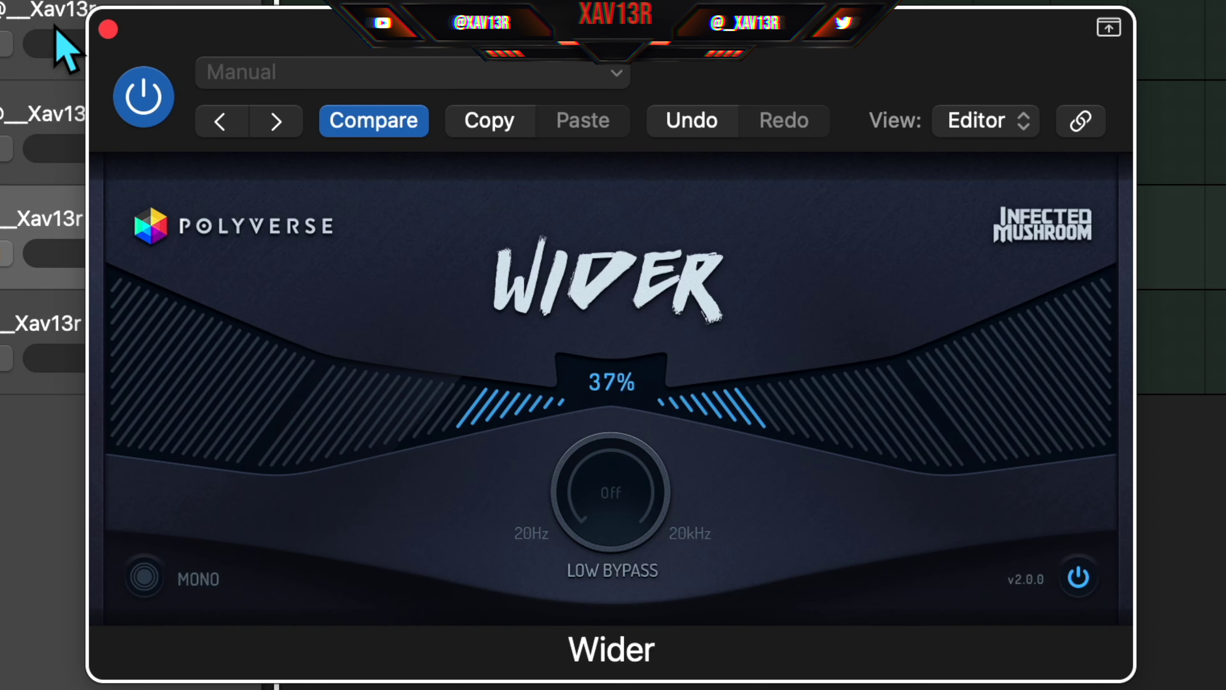
pyautogui.click(111, 28)
# - Move Vinyl Clap and Tracer HH to the top of the DRUMS stack, and collapse and mute the stack
pyautogui.moveTo(380, 341); pyautogui.dragTo(379, 208)
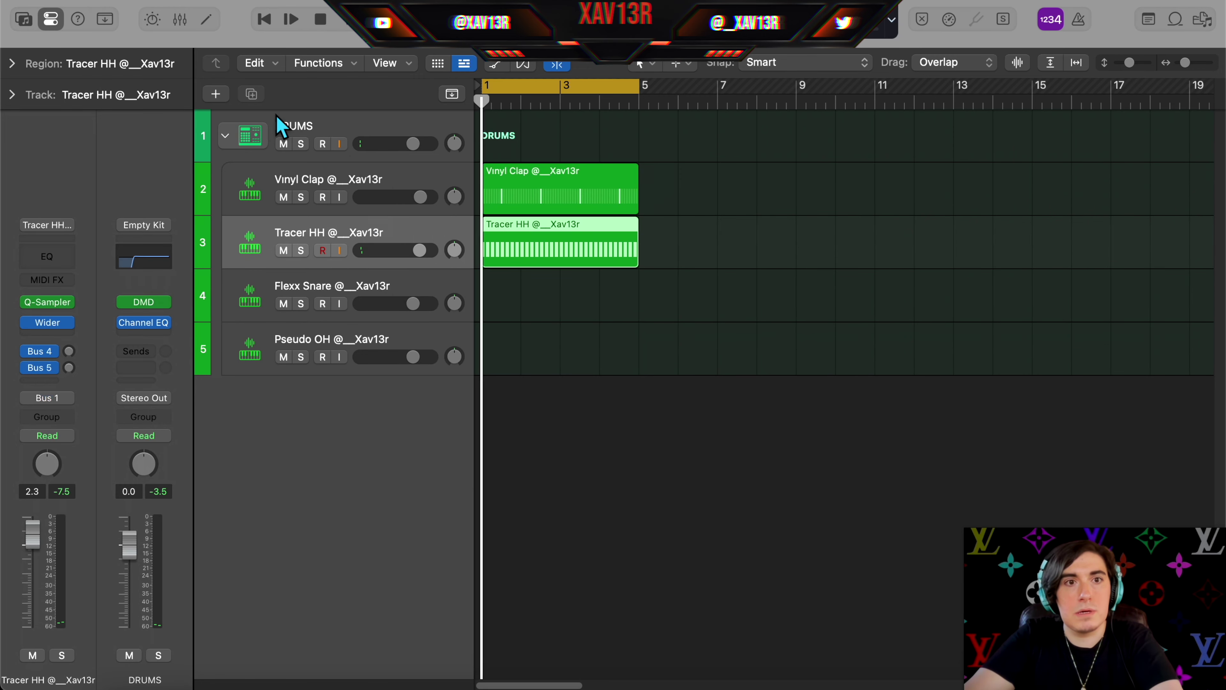
pyautogui.click(225, 136)
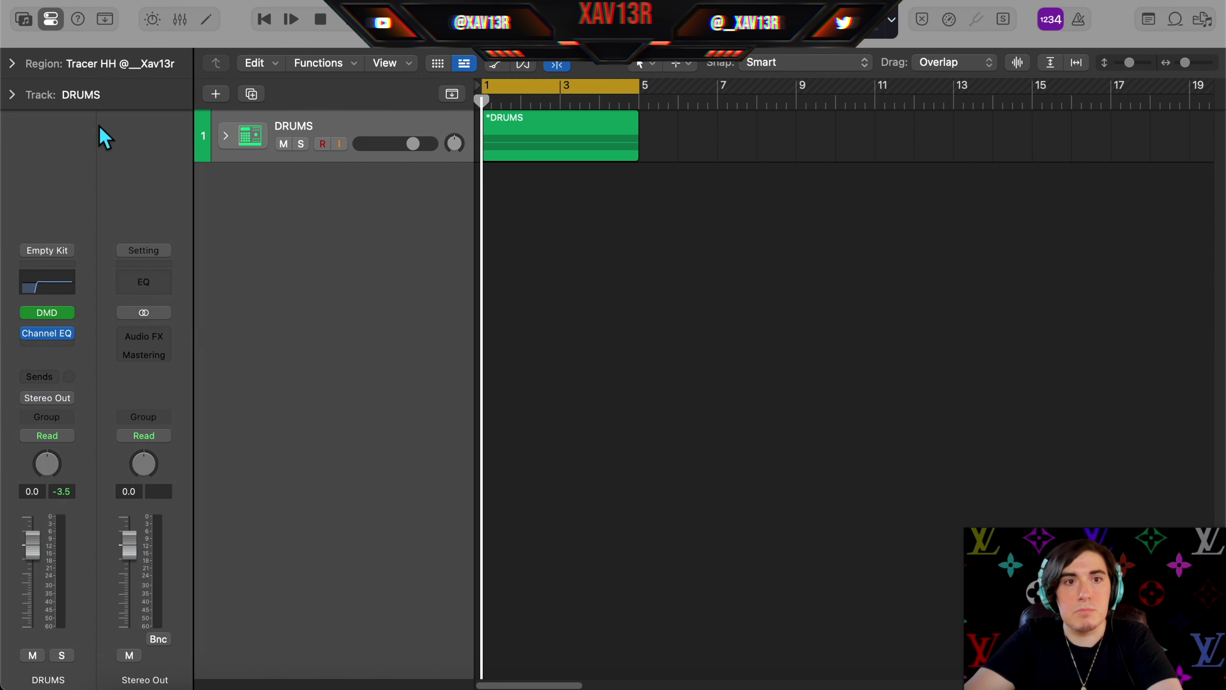
pyautogui.hotkey('ctrl', 'm')
# - Create one MIDI software instrument track using Quick Sampler (Single Sample) and move the sampler window aside
pyautogui.press('alt+super+n')
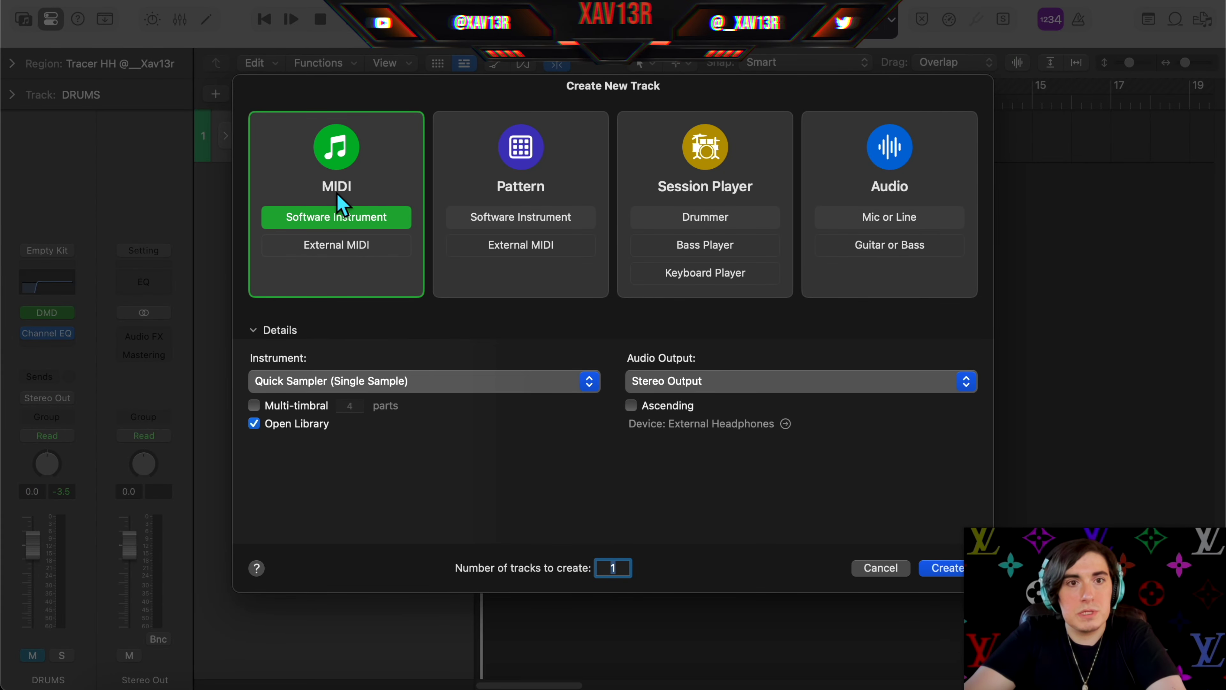
pyautogui.press('Return')
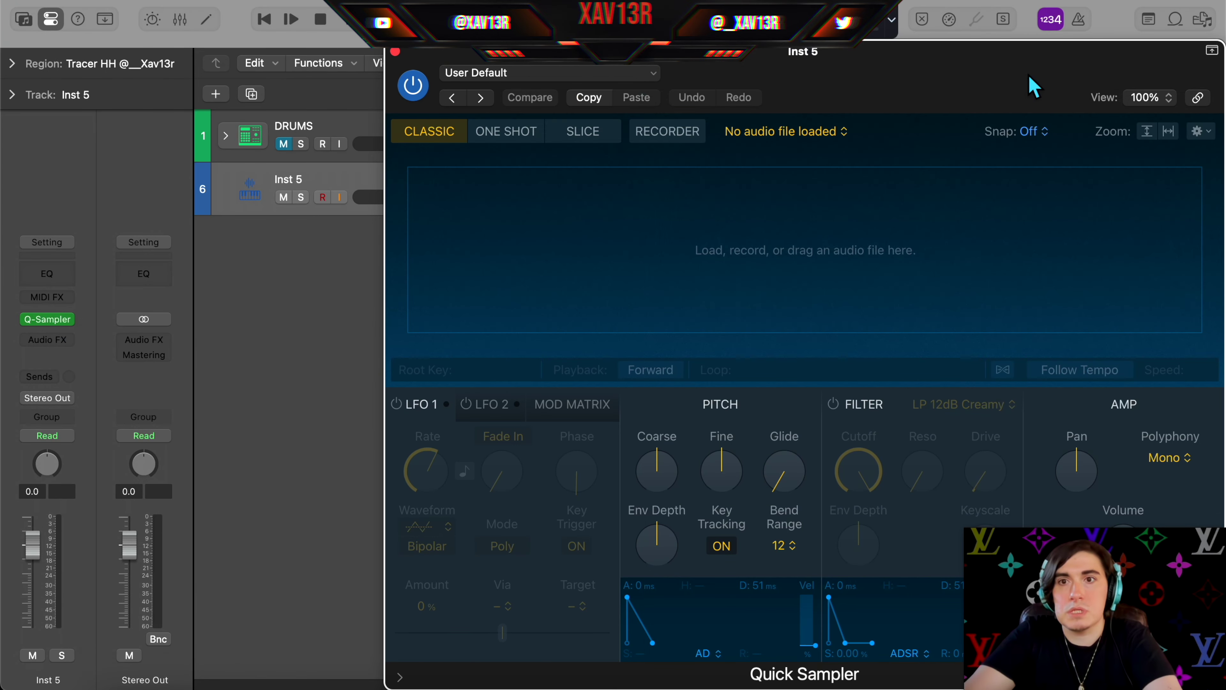
pyautogui.moveTo(1029, 76); pyautogui.dragTo(679, 33)
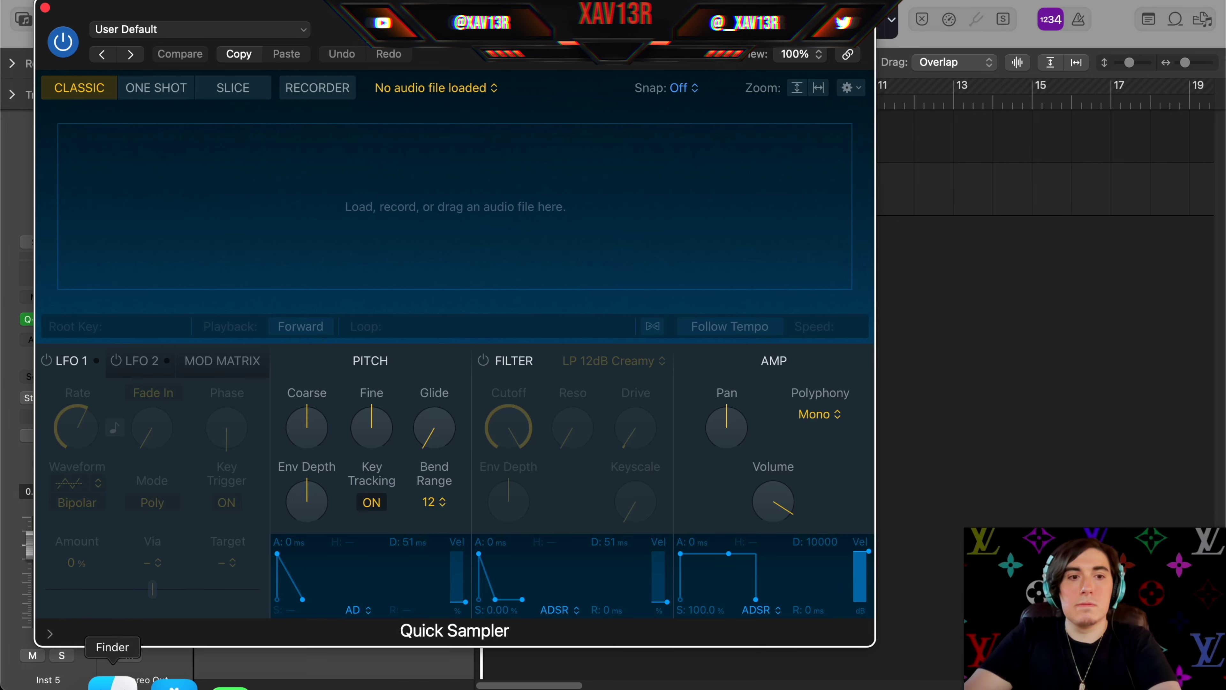
# - Load the CLEAN XPINZ 808 sample from the kit folder into Quick Sampler and close the sampler
pyautogui.click(112, 681)
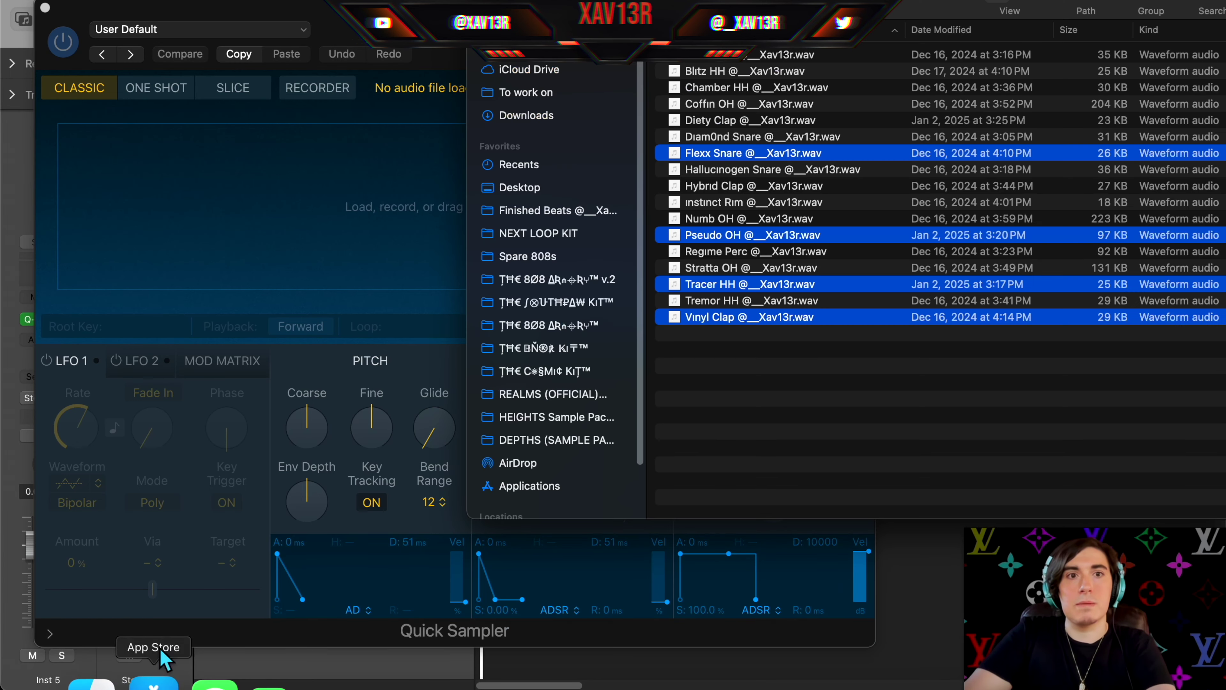
pyautogui.click(889, 416)
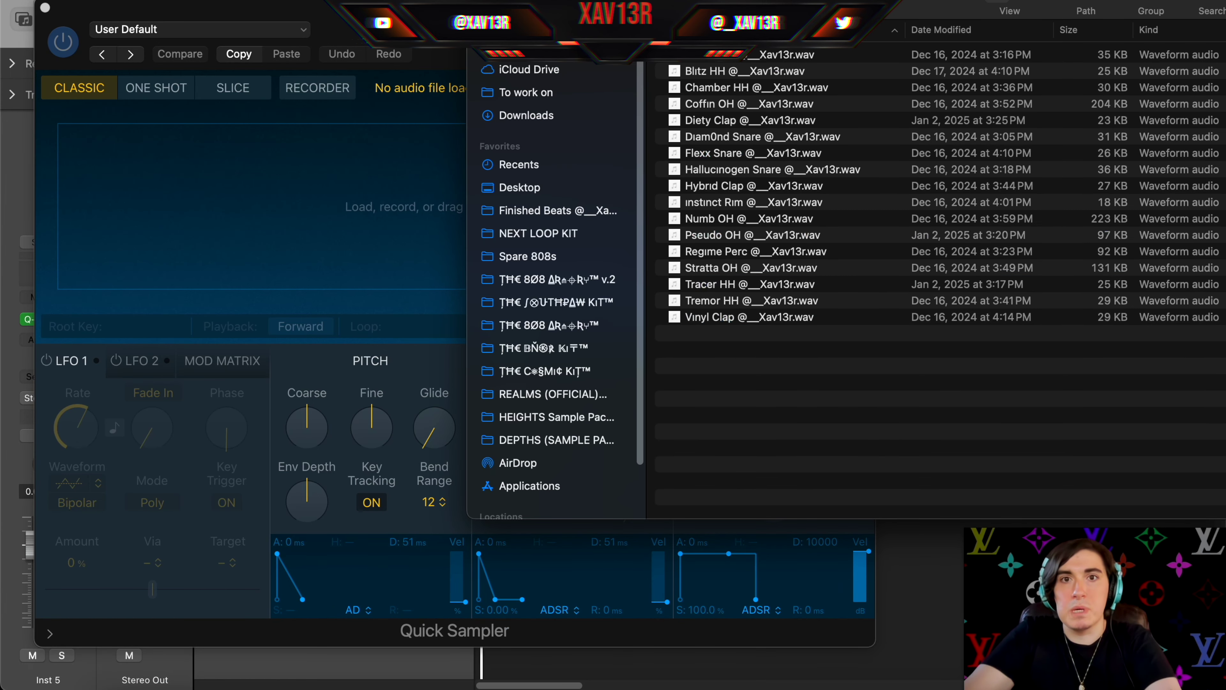
pyautogui.press('super+[')
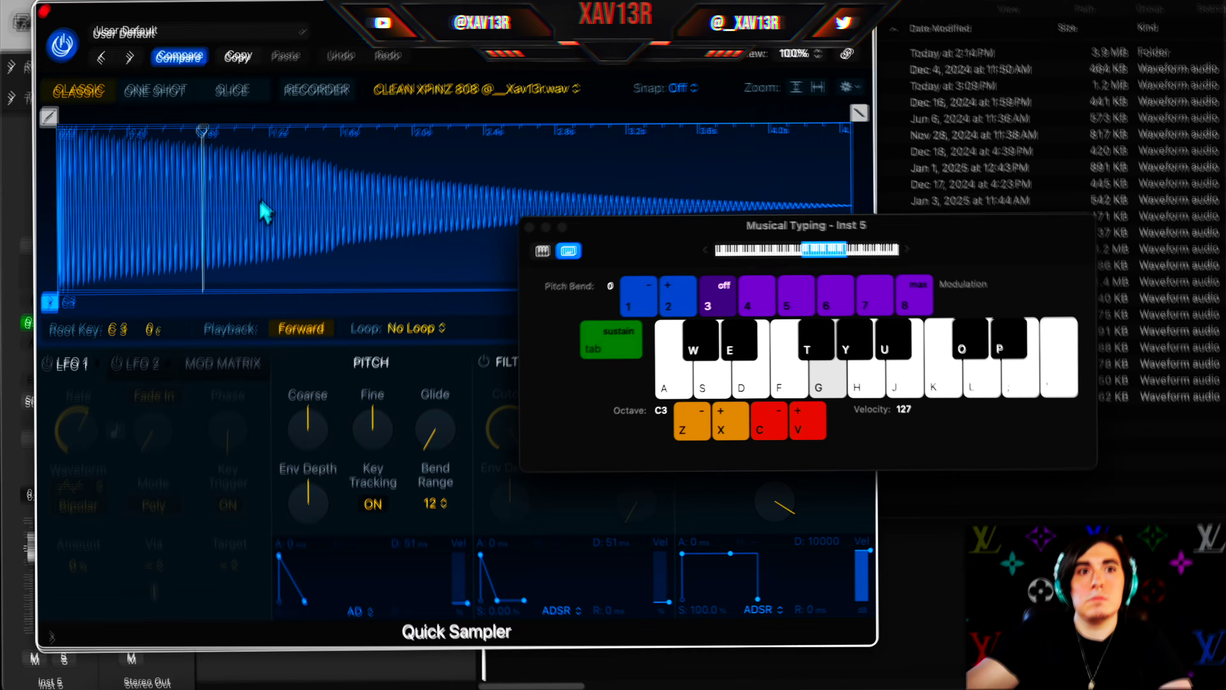
pyautogui.click(45, 8)
# - Rename the Quick Sampler track as 808
pyautogui.doubleClick(327, 176)
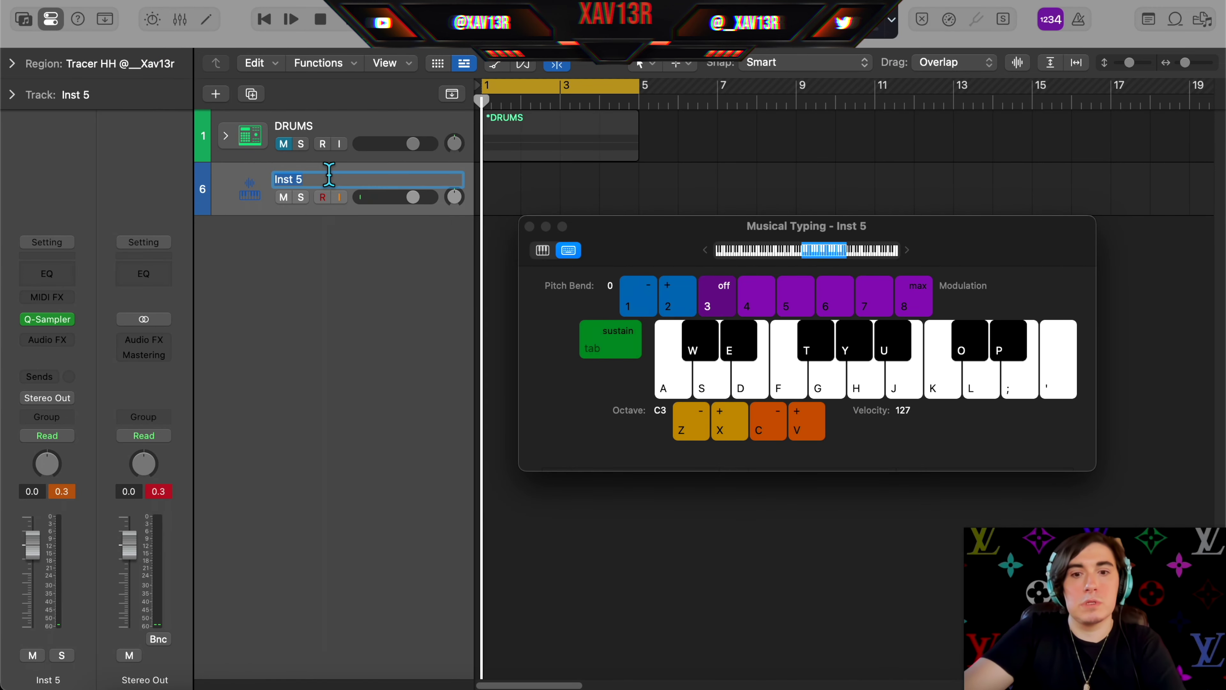
pyautogui.write('808')
pyautogui.press('Return')
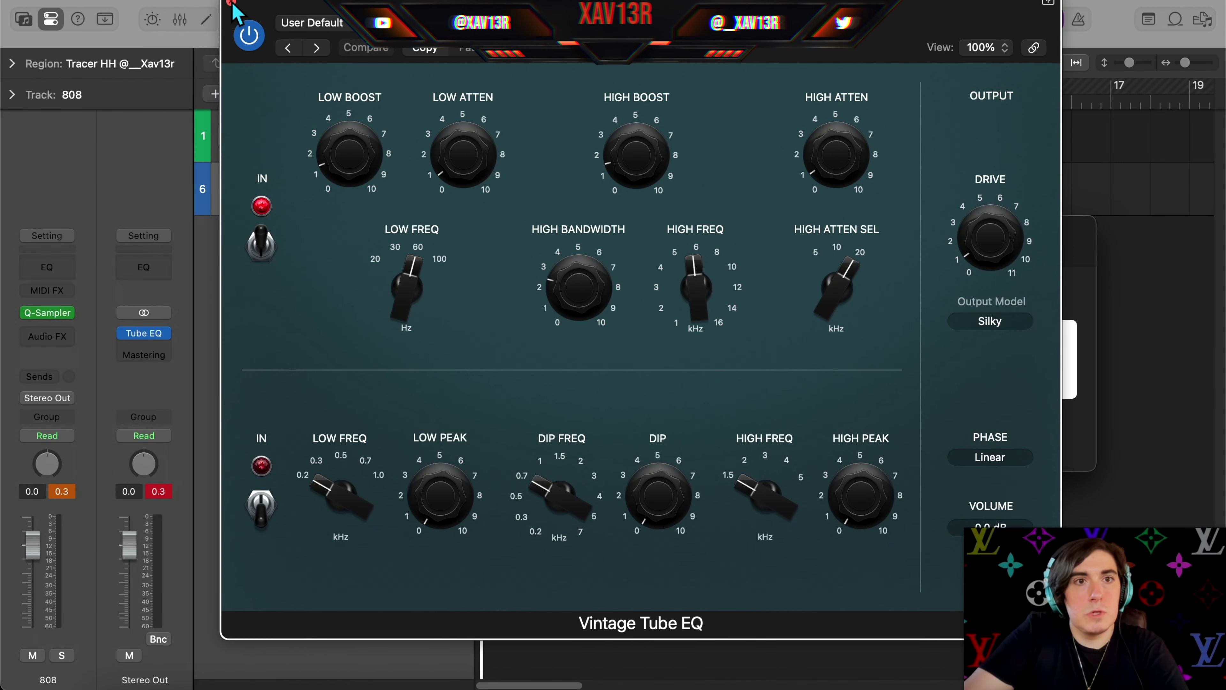
# - Close the Vintage Tube EQ and insert a stereo TR5 Classic Clipper after it on the Stereo Out channel
pyautogui.click(230, 2)
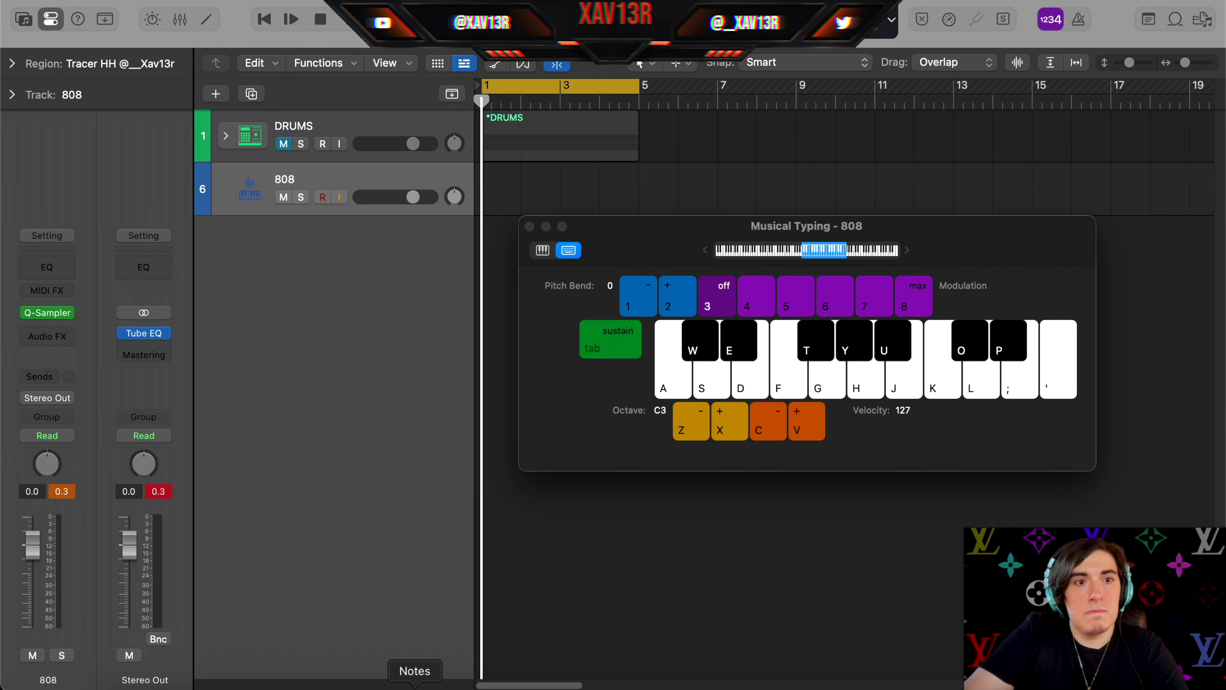
pyautogui.click(158, 357)
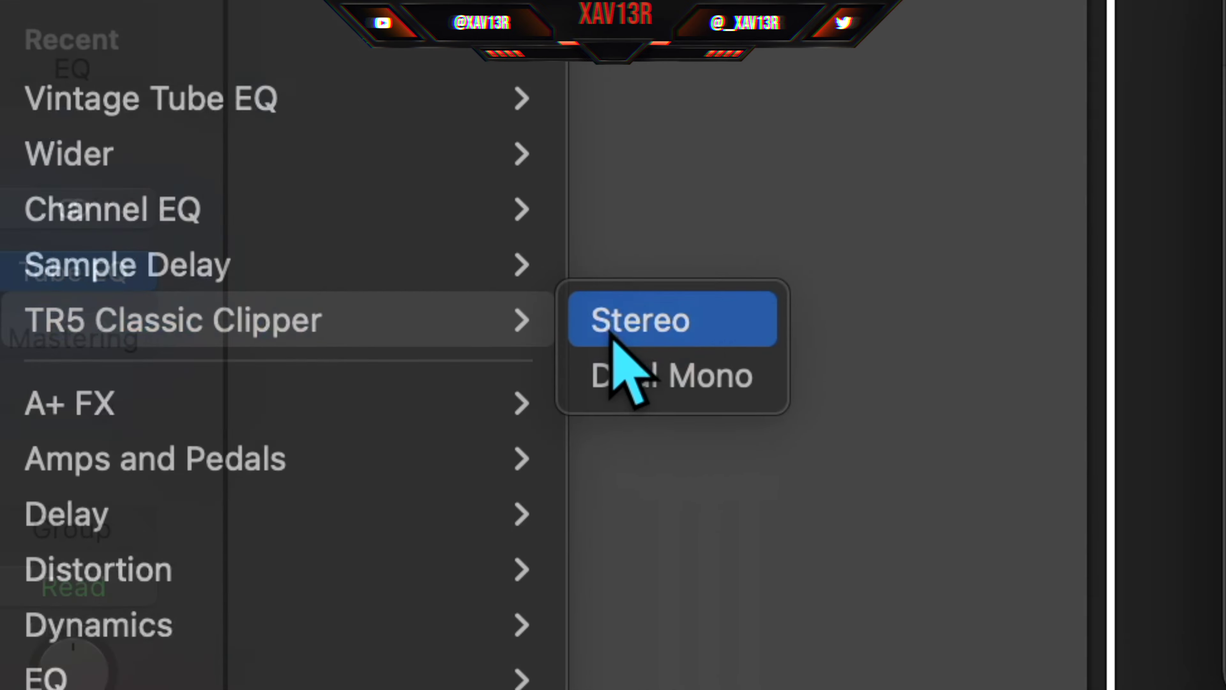
pyautogui.click(328, 348)
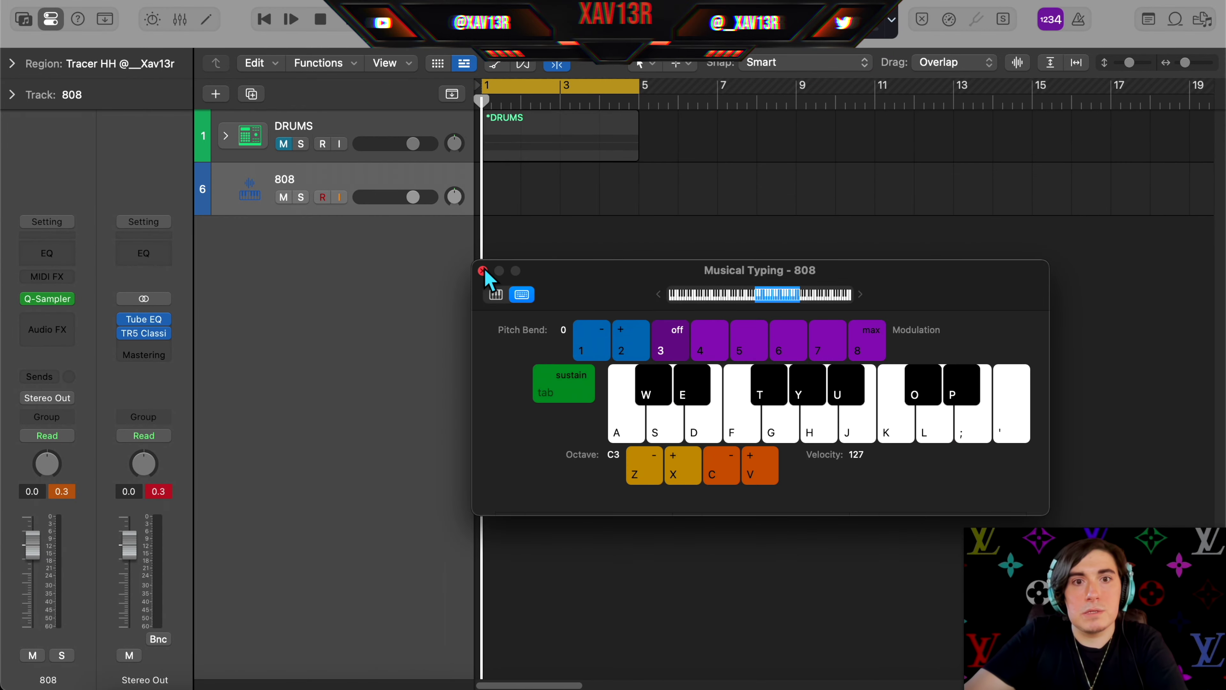
# - Close Musical Typing and create a software instrument track with ElectraX as its instrument
pyautogui.click(483, 271)
pyautogui.press('alt+super+n')
pyautogui.click(338, 380)
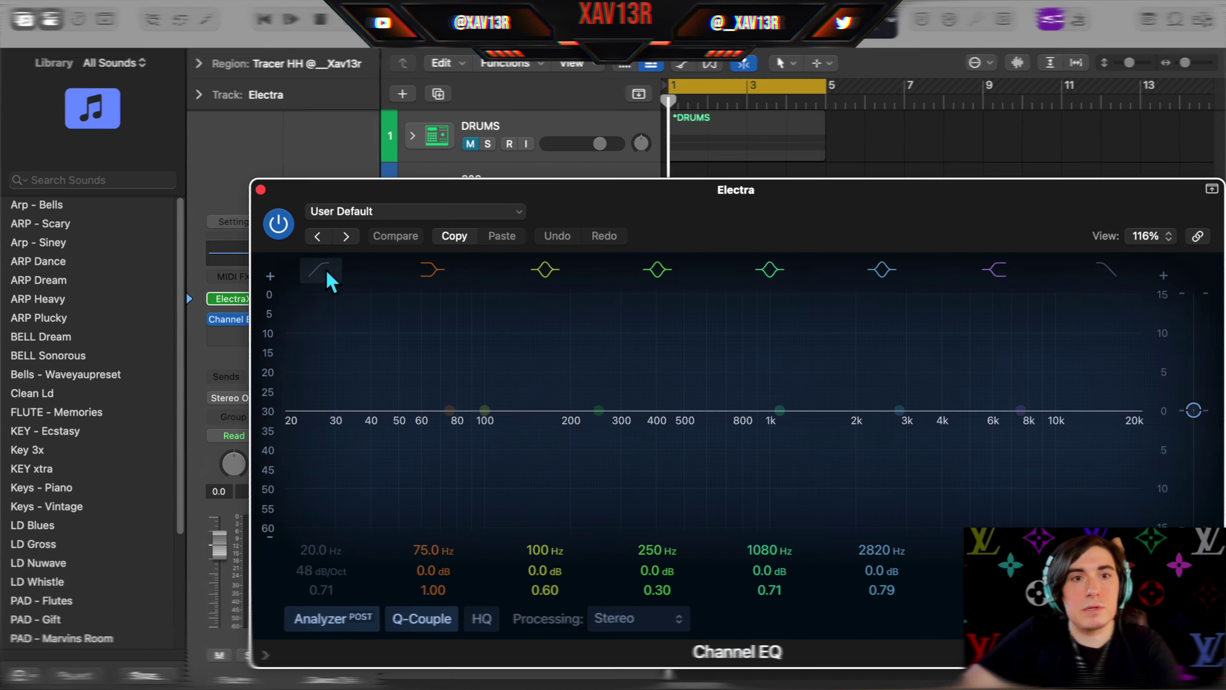
# - Enable a low cut with a raised frequency in the Electra track's Channel EQ and insert the Space D plug-in after it
pyautogui.click(327, 270)
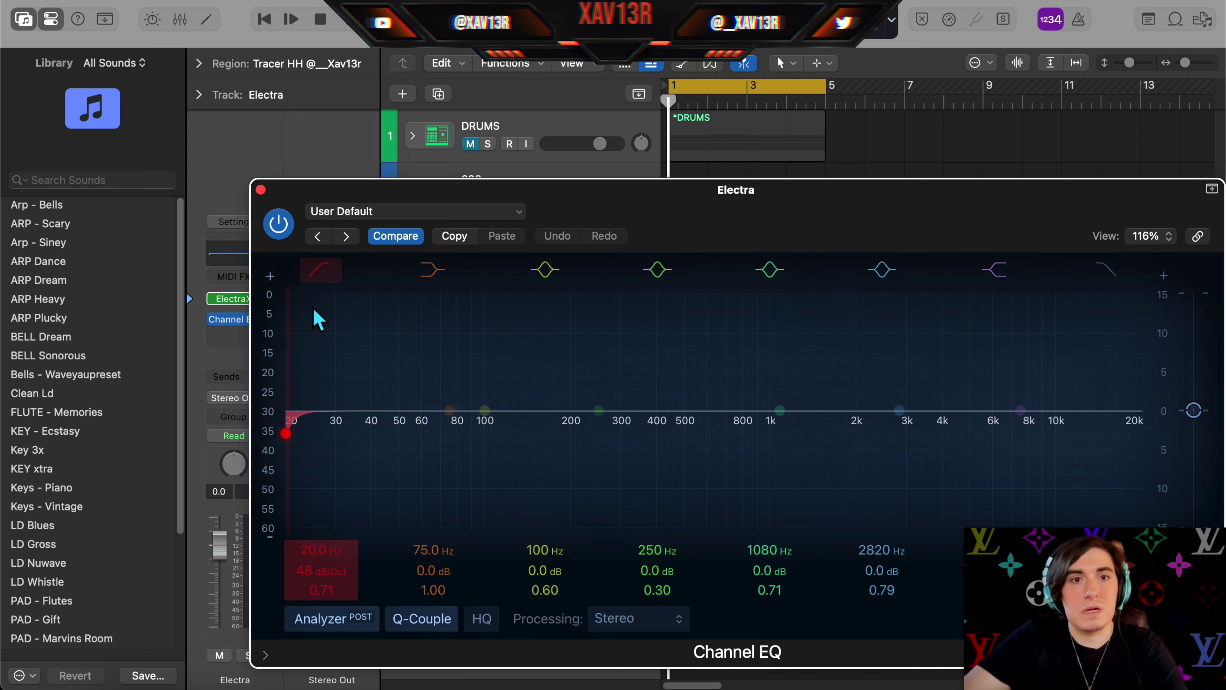
pyautogui.moveTo(343, 454); pyautogui.dragTo(427, 454)
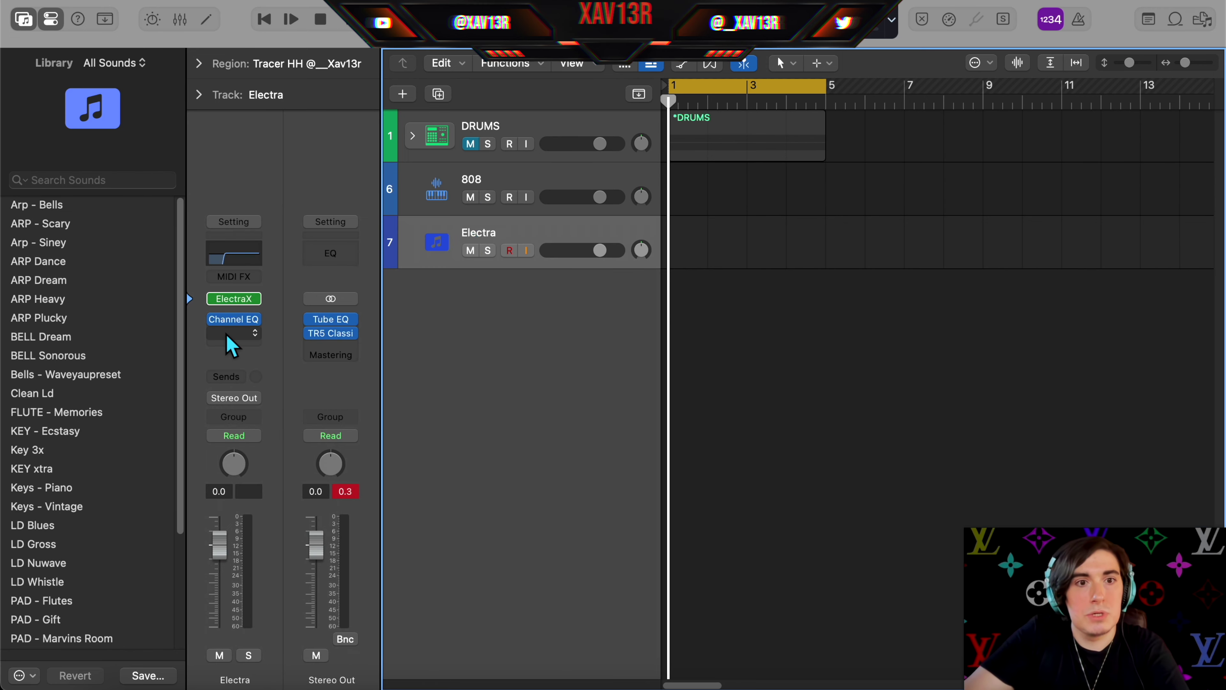
pyautogui.click(227, 335)
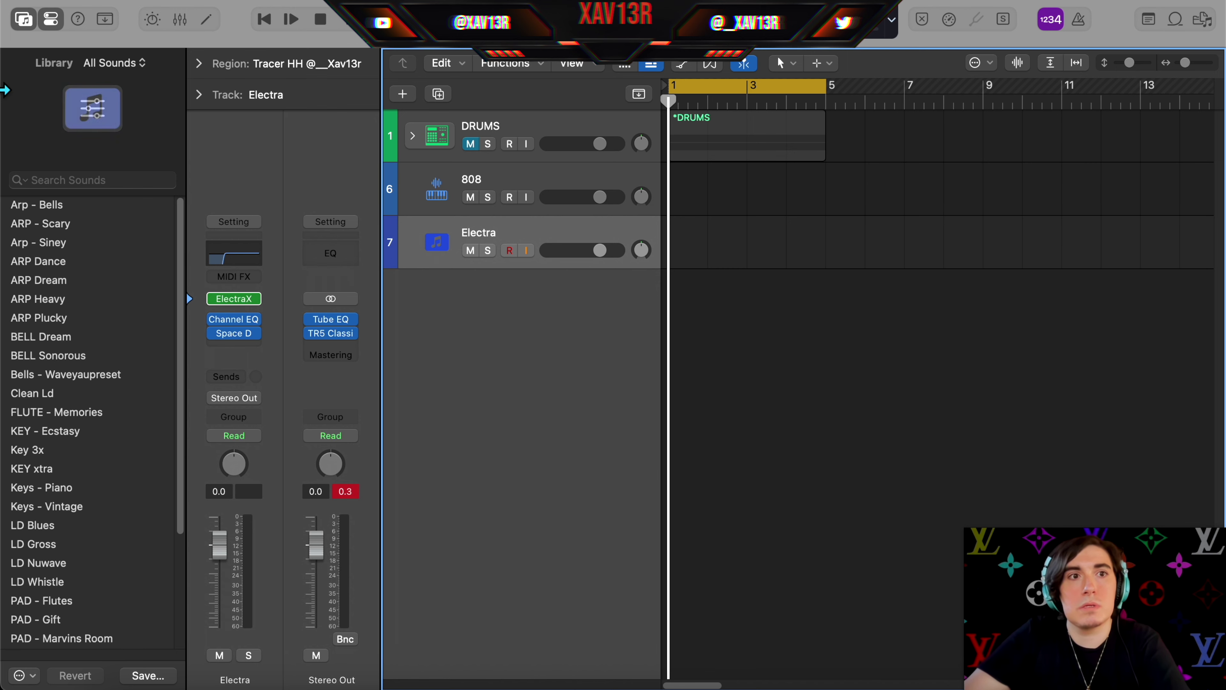
pyautogui.click(23, 20)
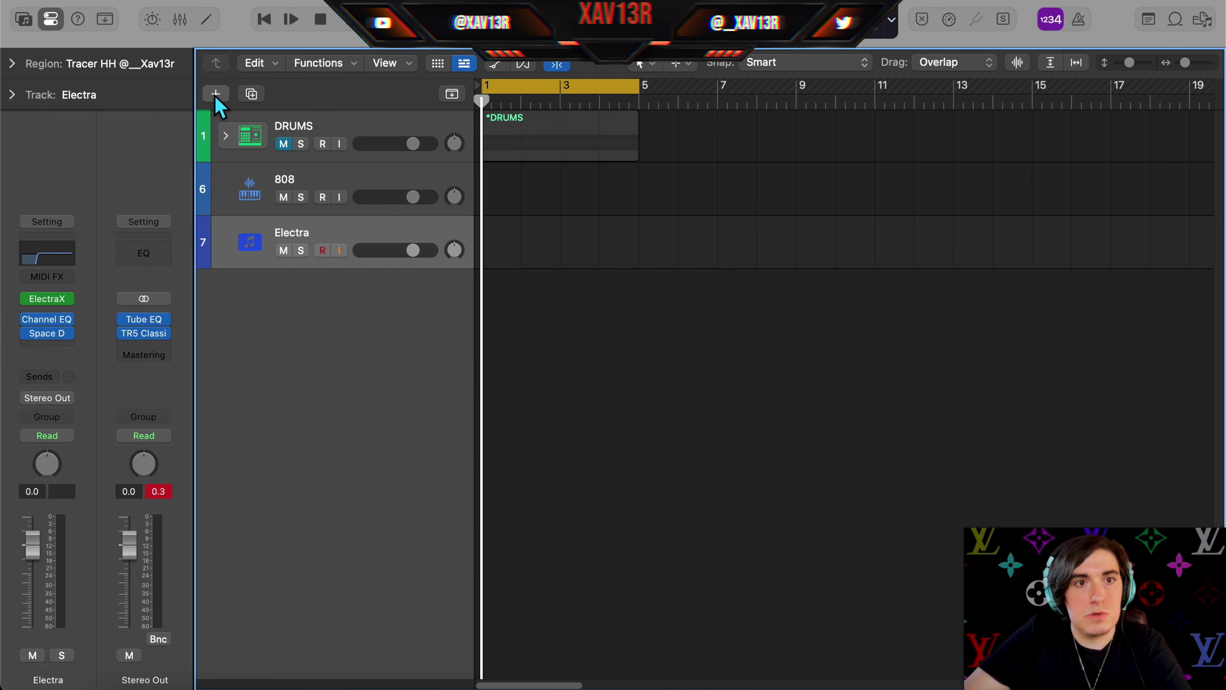
# - Create another software instrument track in addition to Electra
pyautogui.click(217, 93)
pyautogui.press('Return')
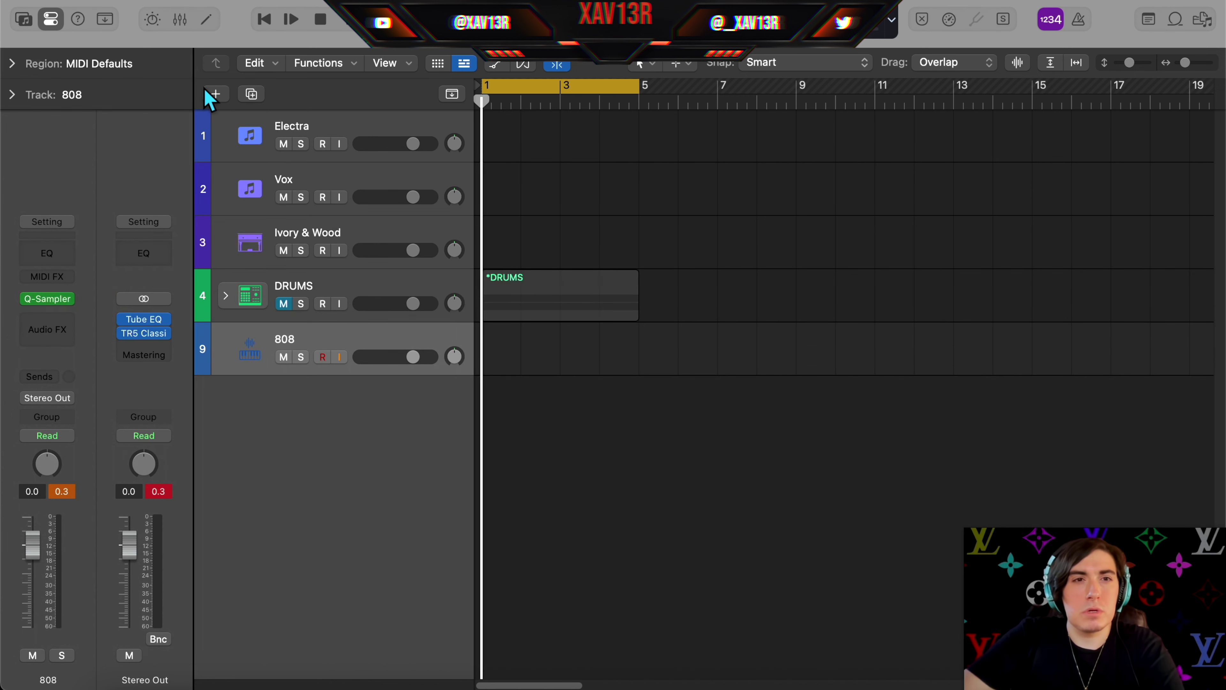
# - Create a mic or line audio track and move it above the Electra track in the track list
pyautogui.click(217, 96)
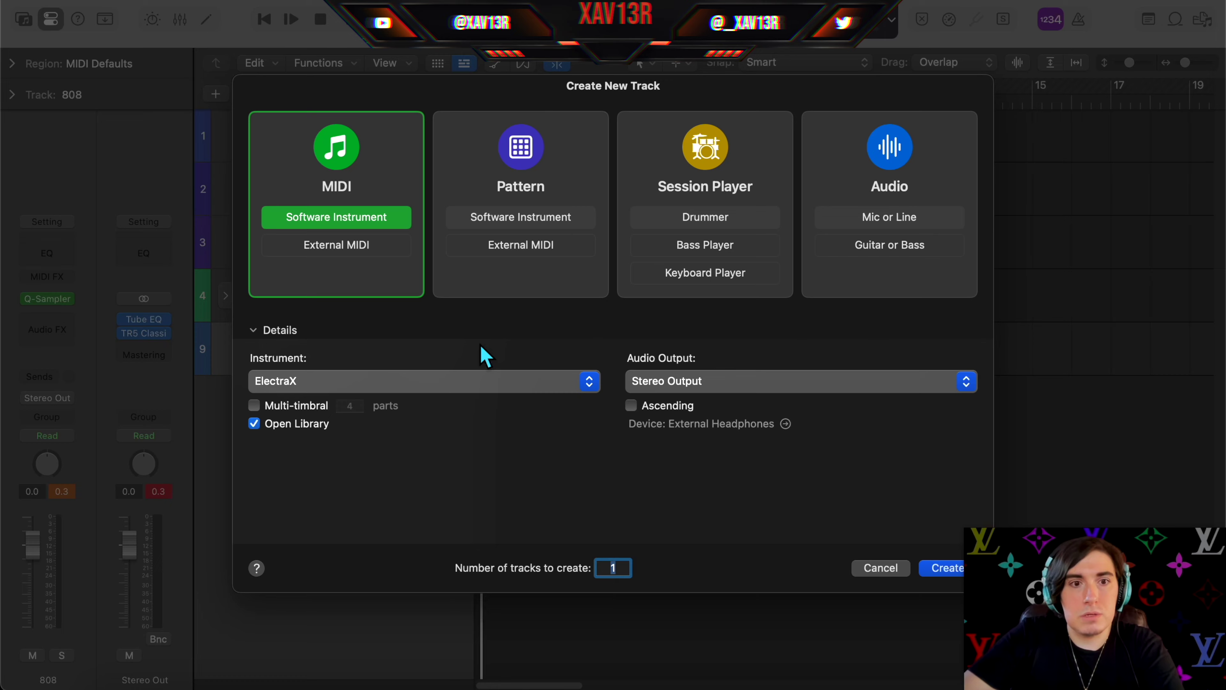
pyautogui.click(958, 186)
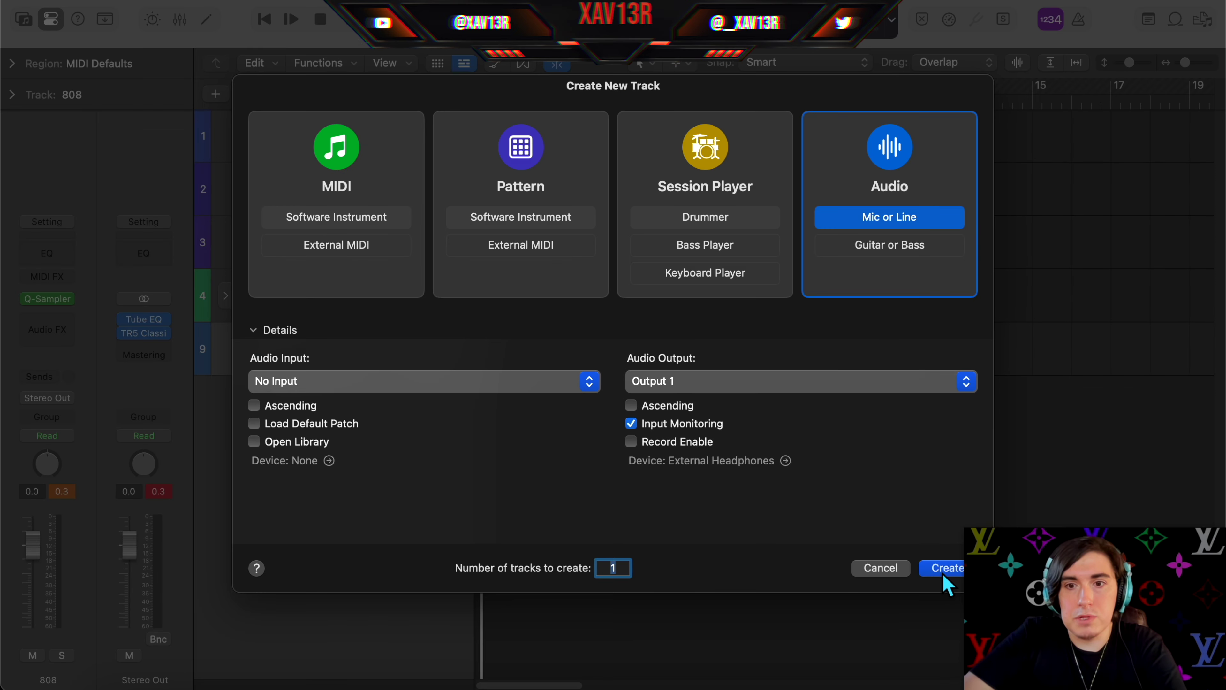
pyautogui.click(944, 570)
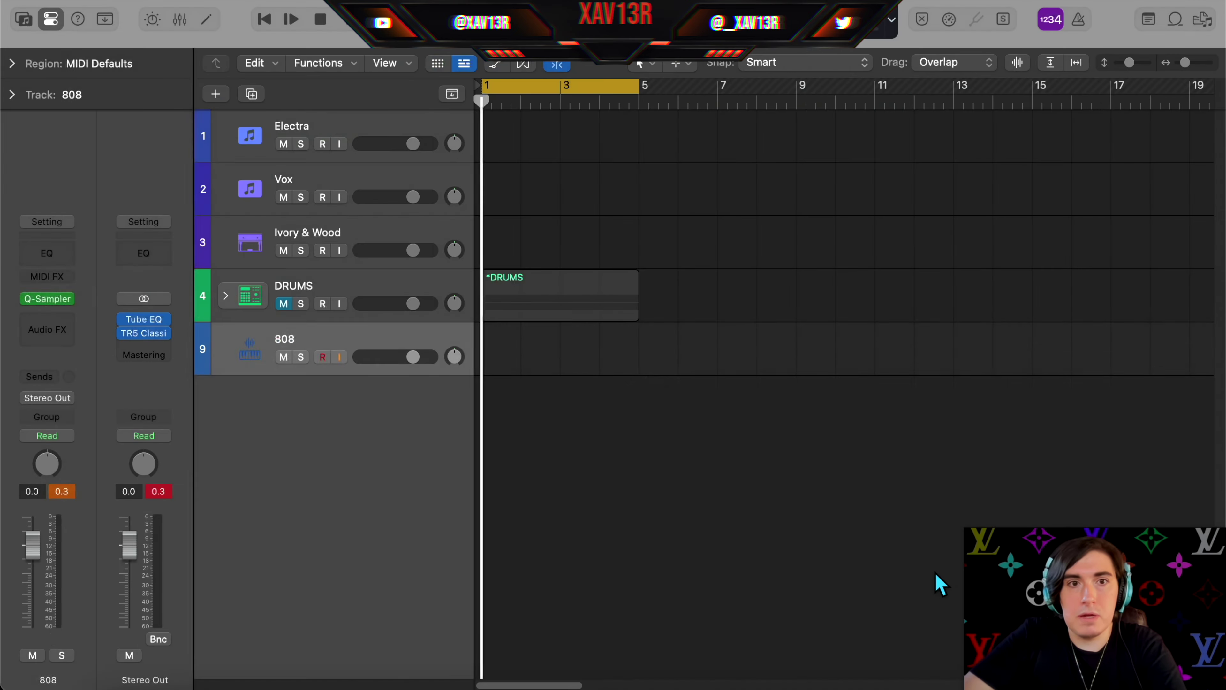
pyautogui.moveTo(333, 381); pyautogui.dragTo(336, 107)
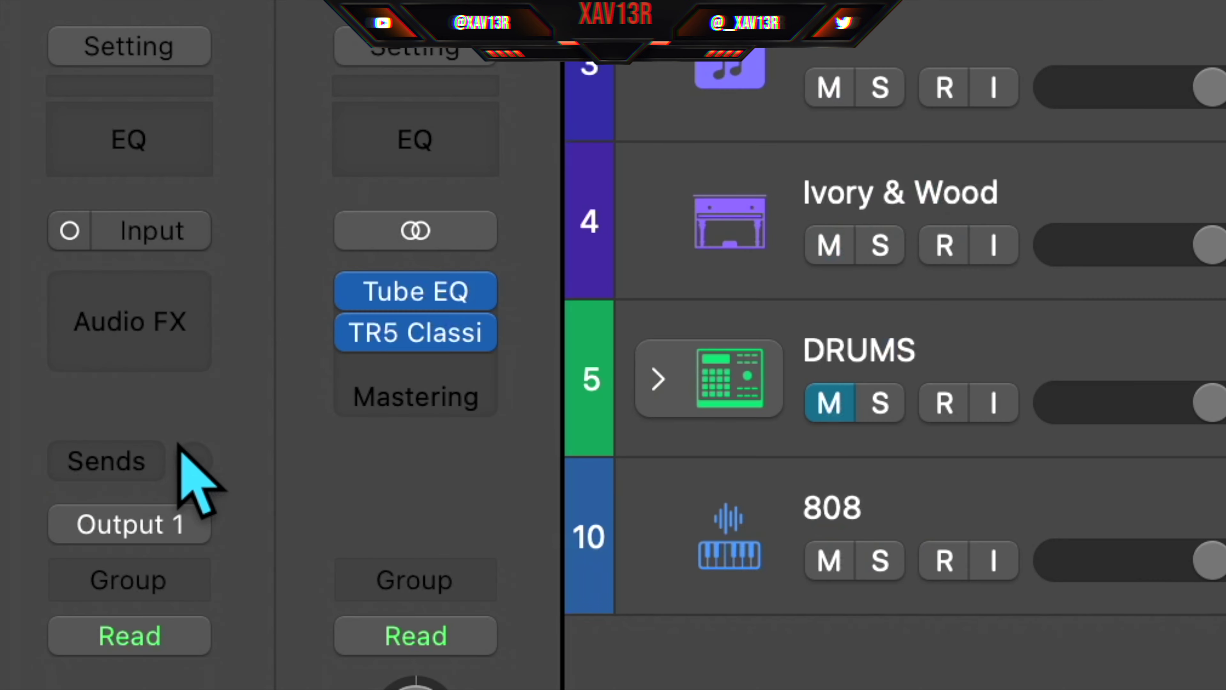
# - Make the Audio 1 channel stereo and insert a Channel EQ with its low cut raised to 155 Hz
pyautogui.click(27, 318)
pyautogui.moveTo(28, 319)
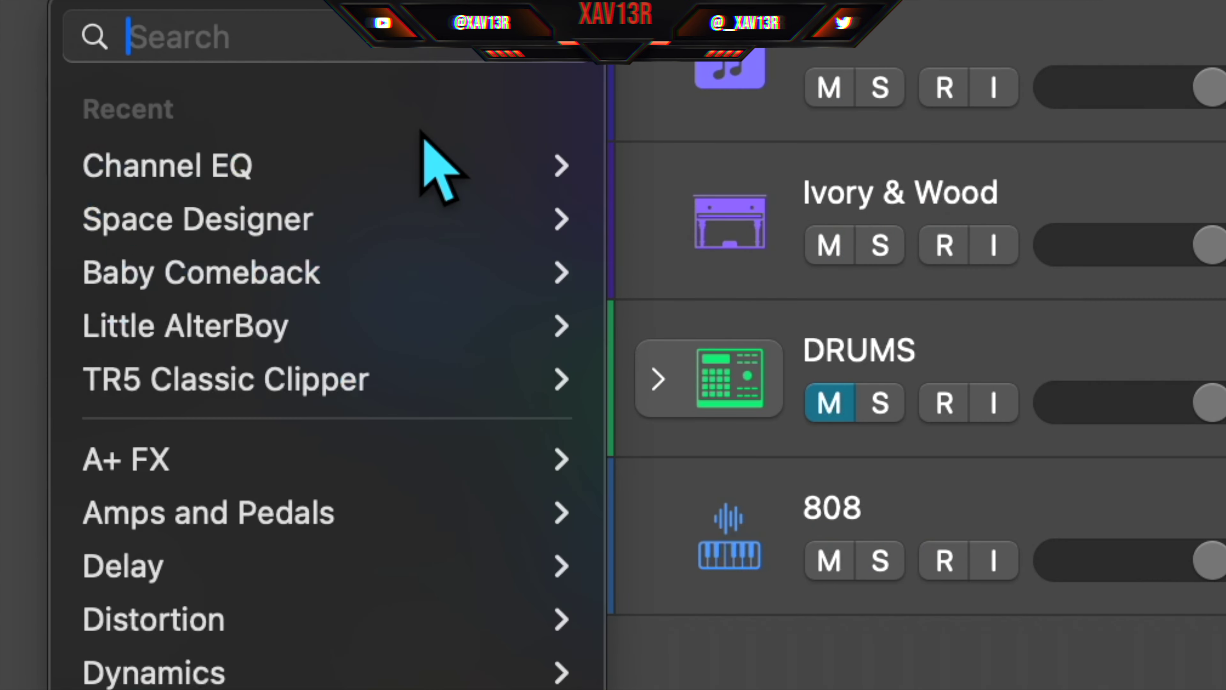
pyautogui.click(1116, 165)
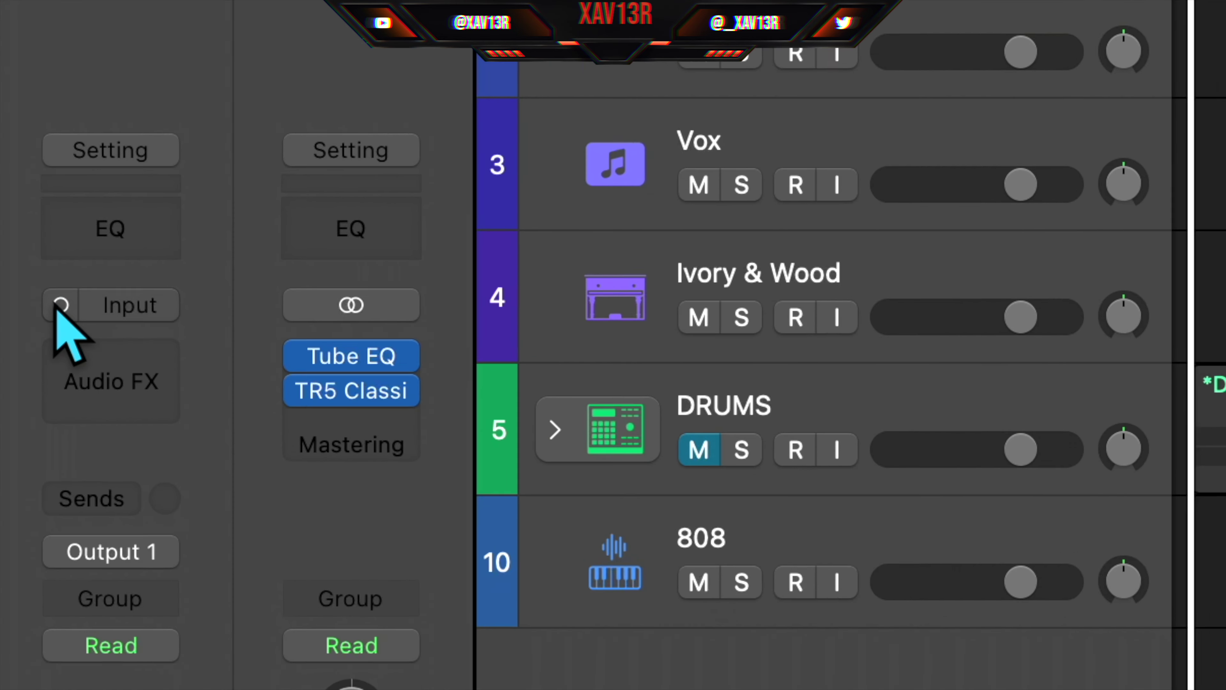
pyautogui.click(27, 299)
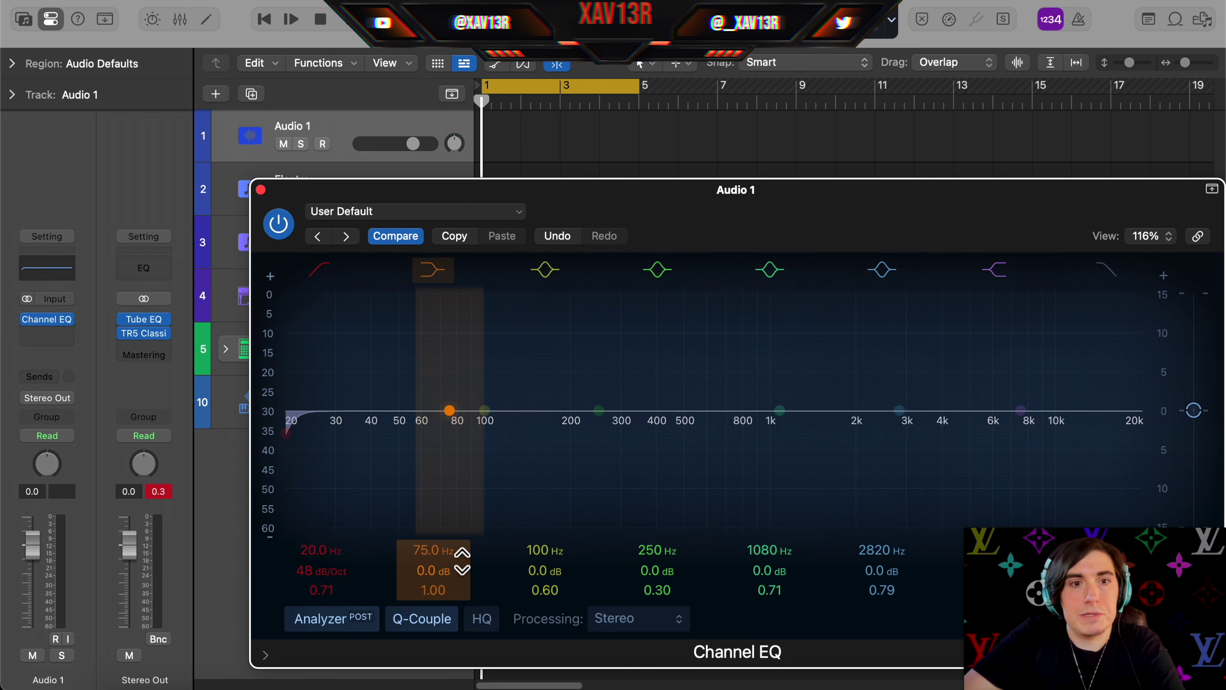
pyautogui.moveTo(389, 515)
pyautogui.mouseDown()
pyautogui.moveTo(624, 525)
pyautogui.moveTo(587, 532)
pyautogui.moveTo(597, 536)
pyautogui.mouseUp()
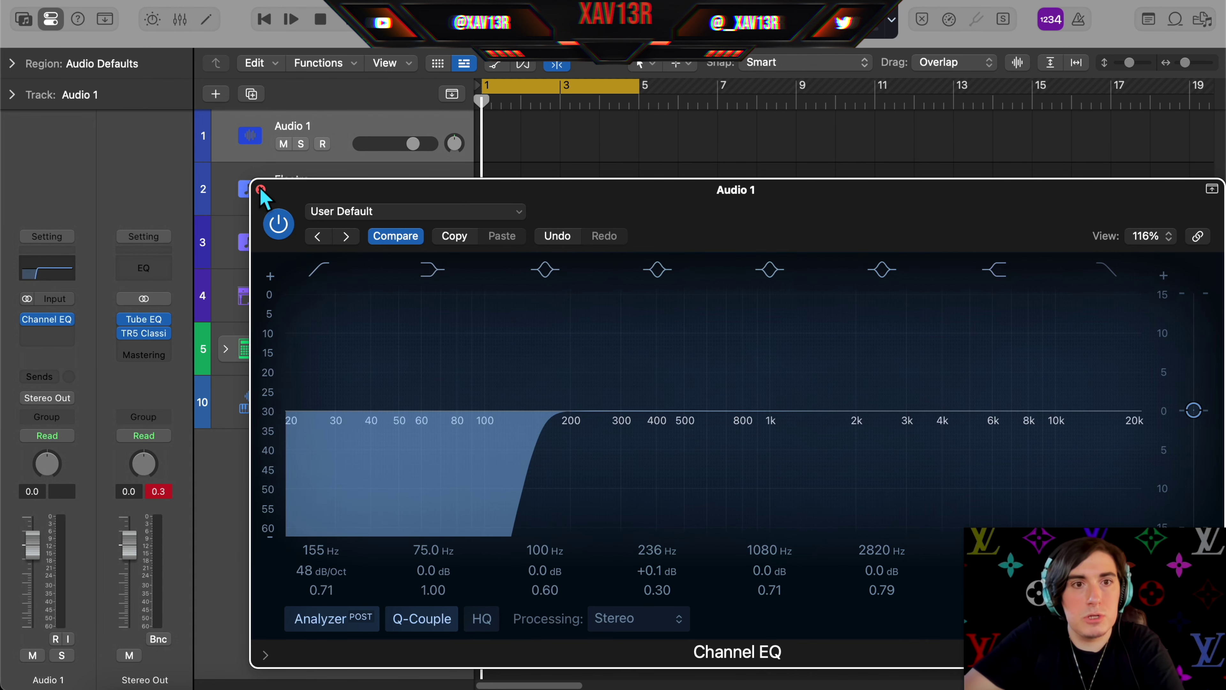
pyautogui.click(261, 190)
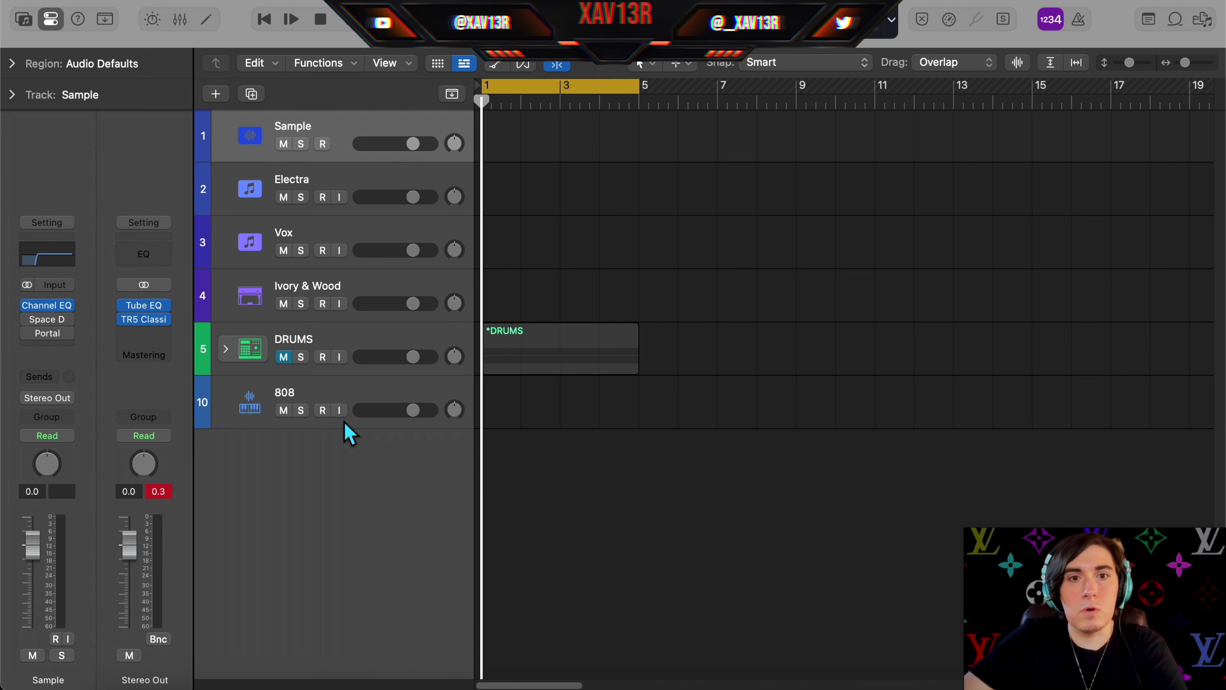
pyautogui.click(344, 421)
pyautogui.click(324, 119)
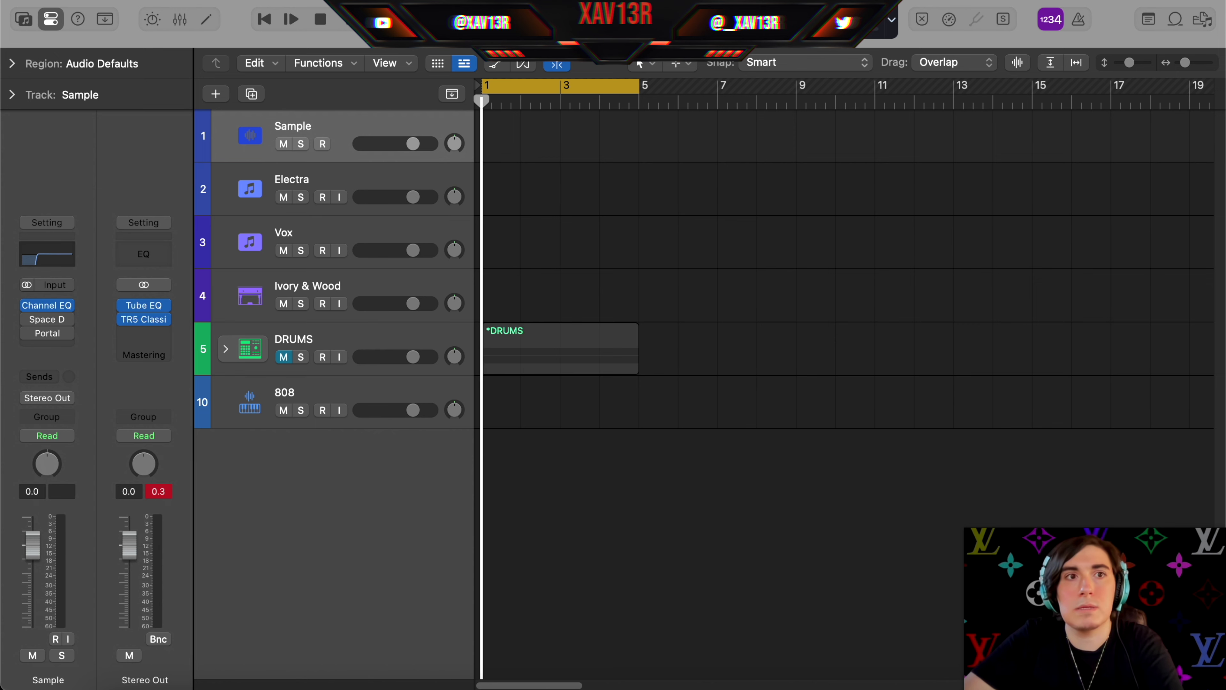
# - Set the startup action in the General settings to Create New Project Using Default Template and close the settings
pyautogui.click(53, 0)
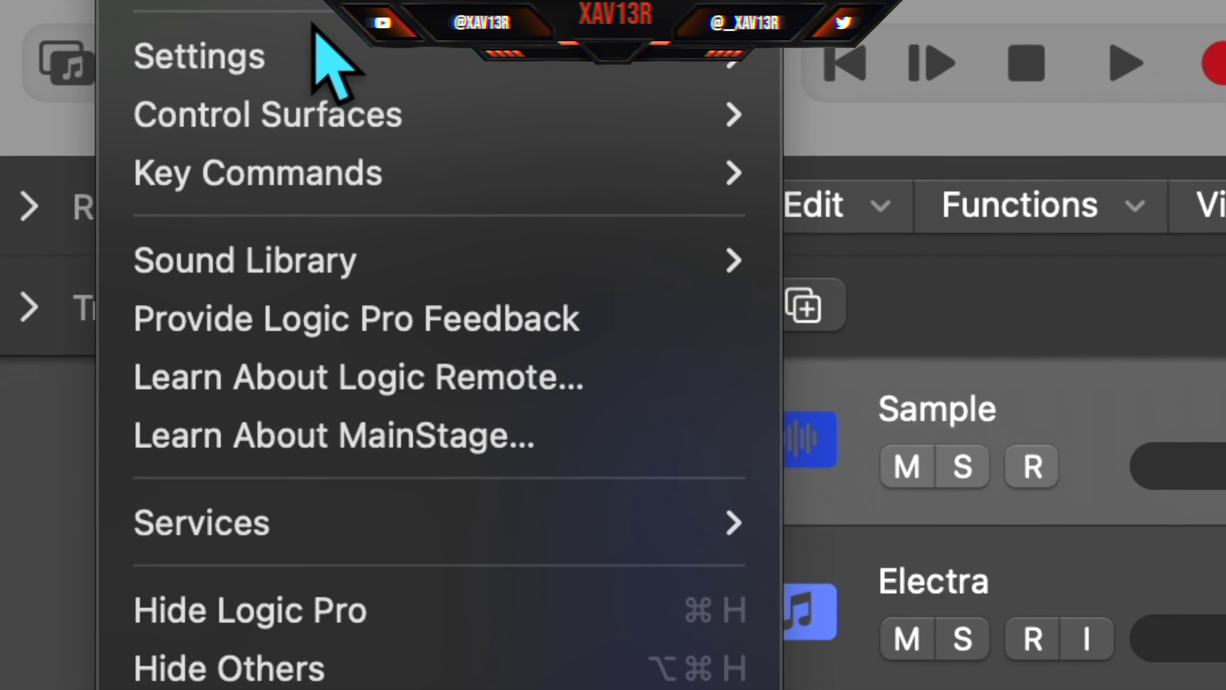
pyautogui.moveTo(101, 17)
pyautogui.click(302, 16)
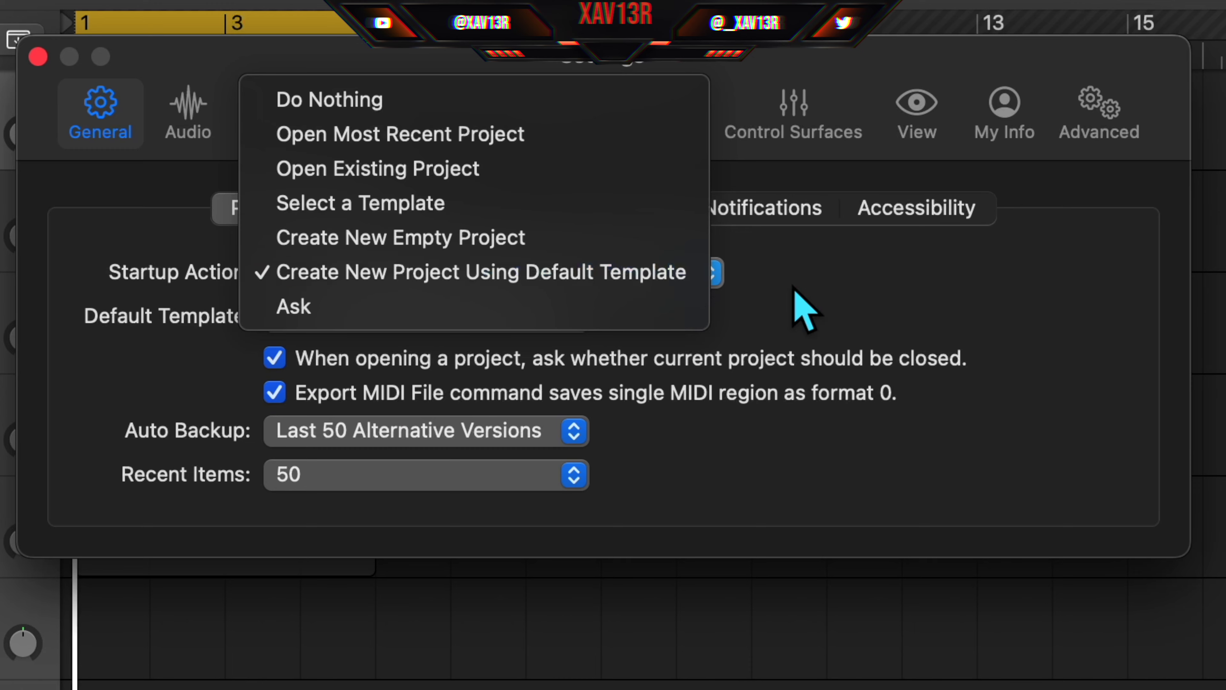
pyautogui.click(965, 267)
pyautogui.click(479, 272)
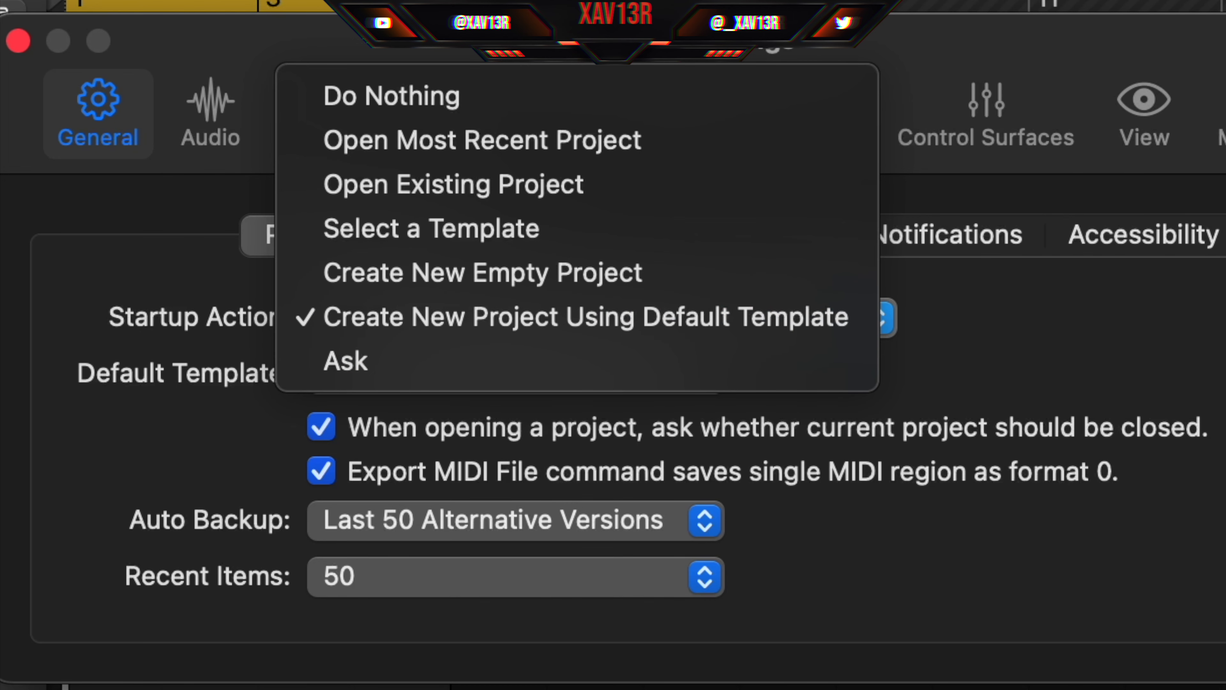
pyautogui.click(18, 41)
pyautogui.click(18, 41)
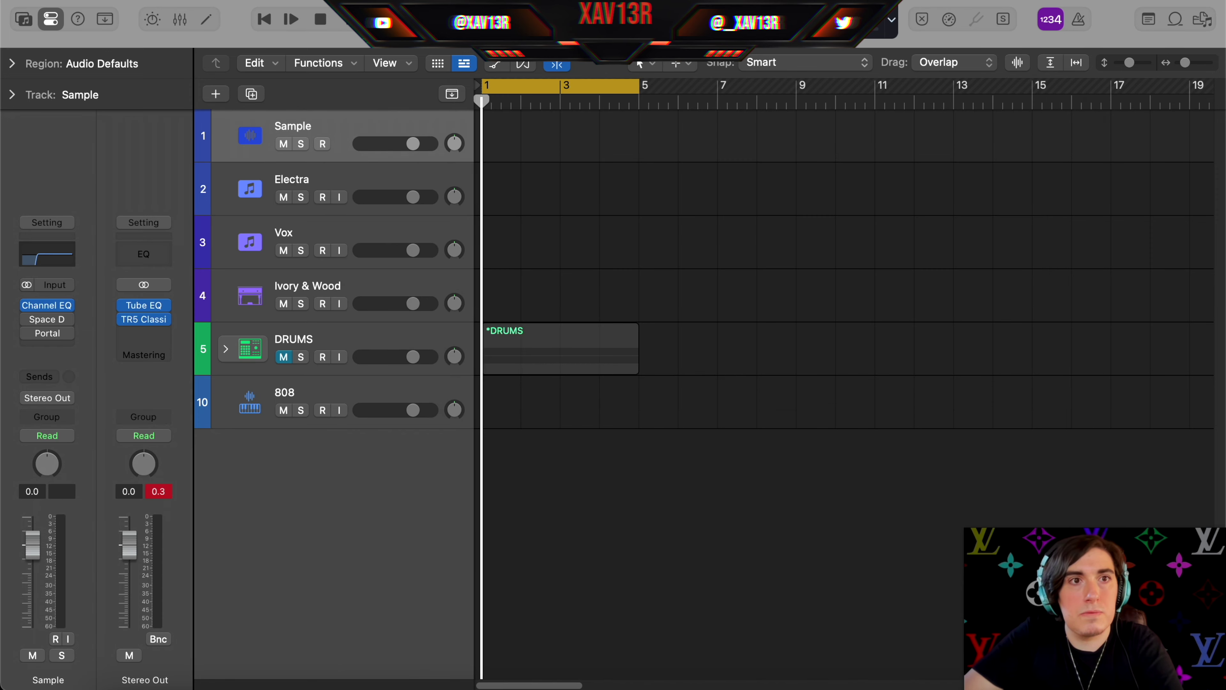
# - Save the current project as a template
pyautogui.click(114, 1)
pyautogui.click(174, 166)
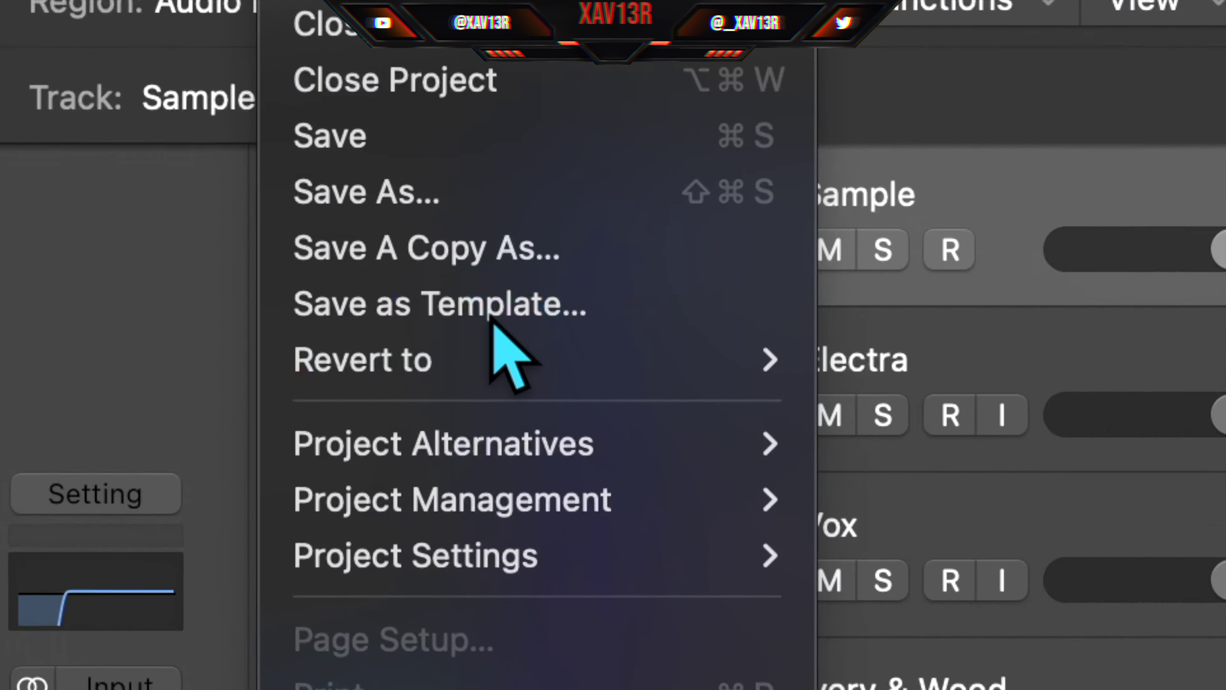
pyautogui.click(114, 1)
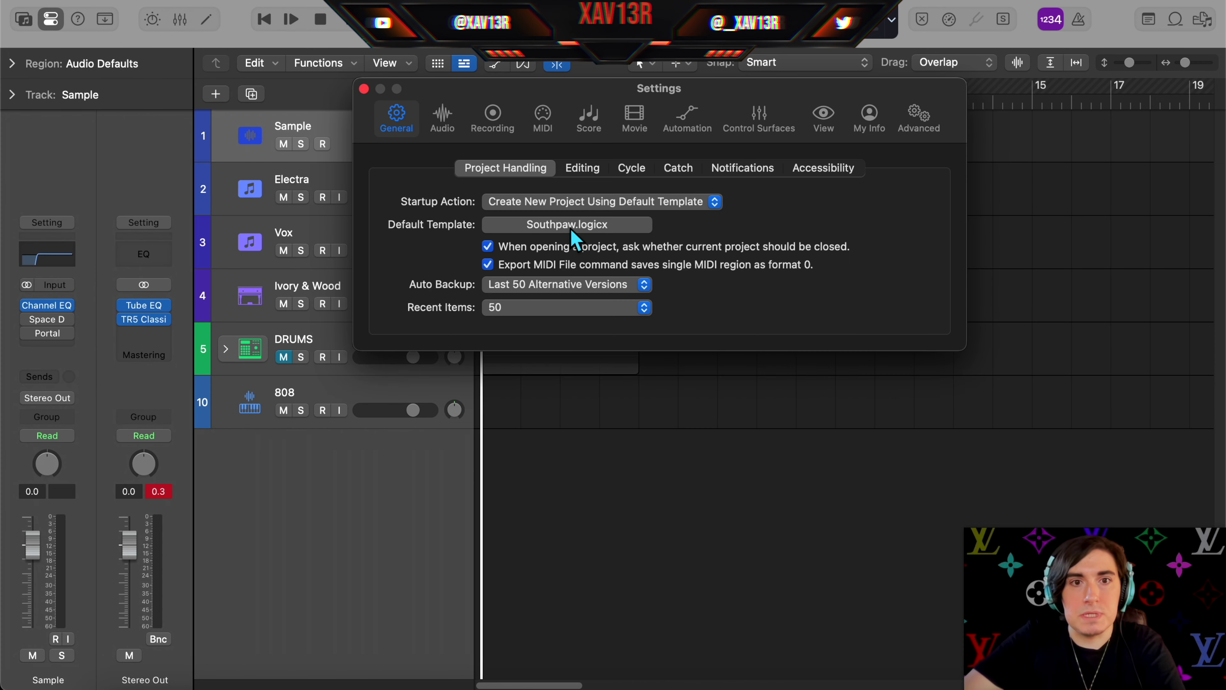
# - Set goto.logicx from My Templates as the default template and close the settings
pyautogui.click(579, 223)
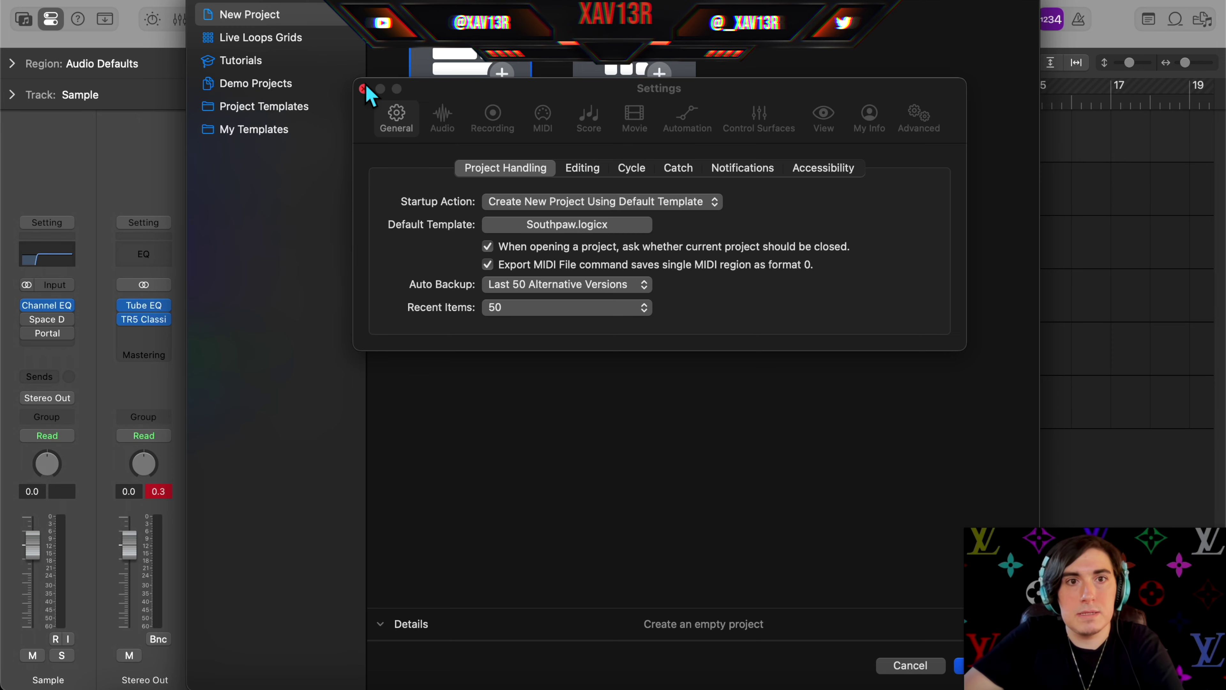
pyautogui.click(363, 89)
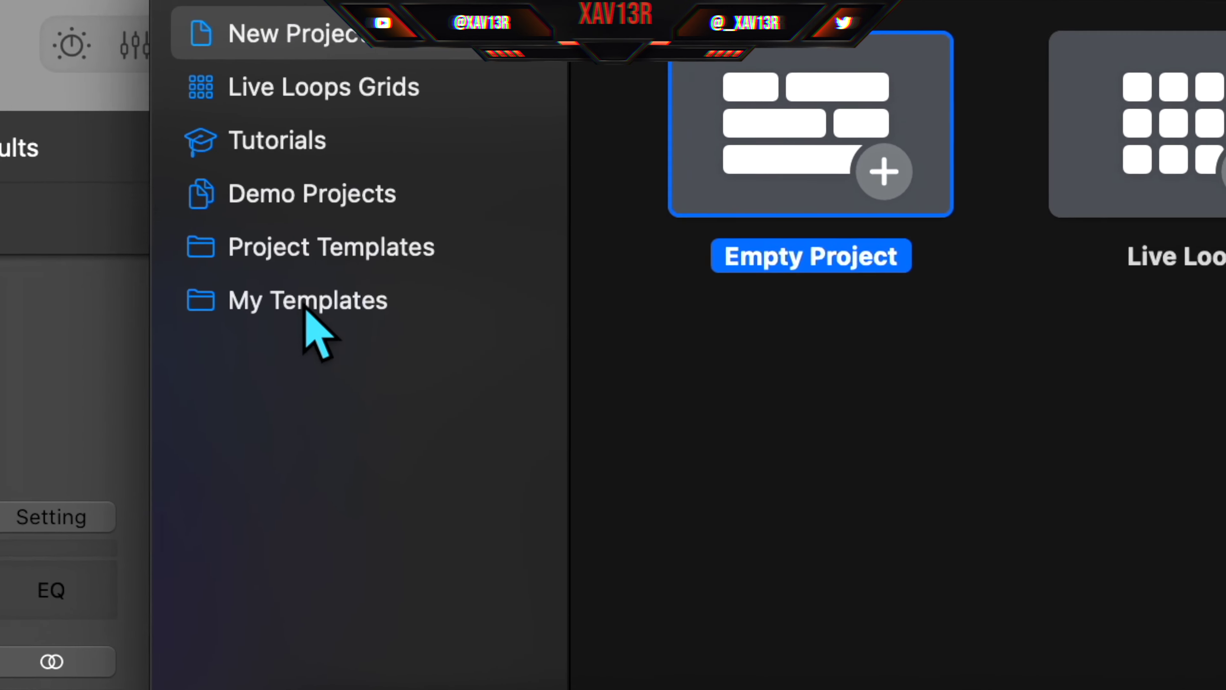
pyautogui.click(254, 129)
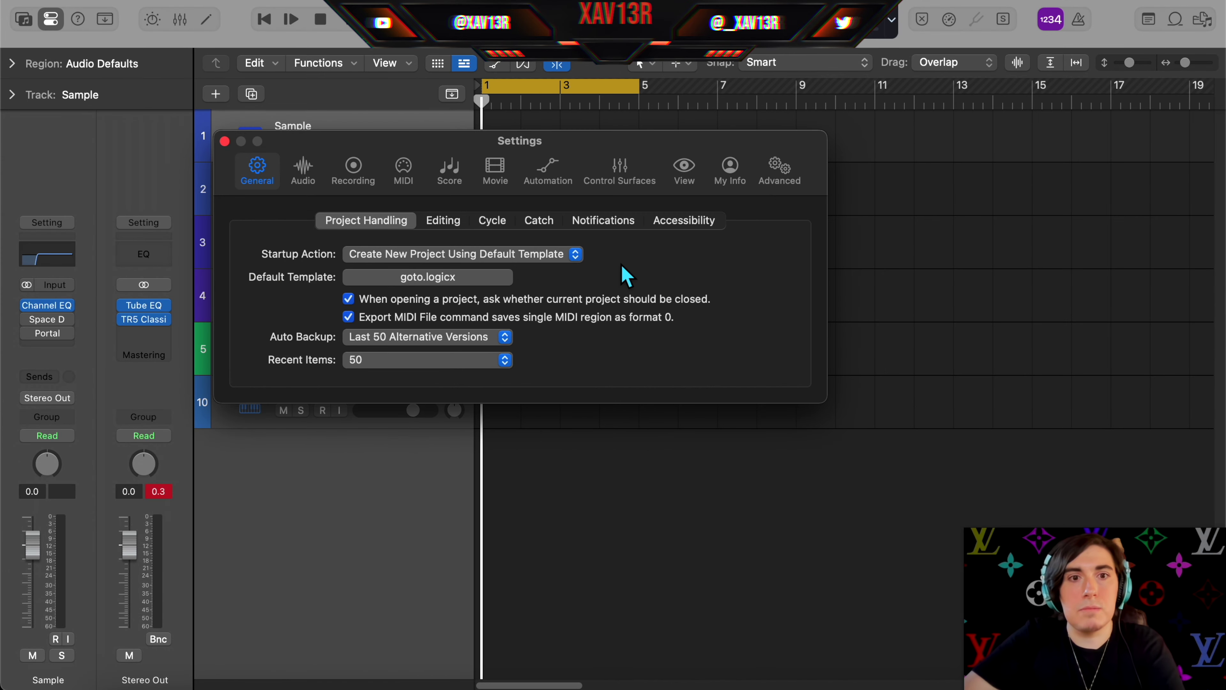
pyautogui.press('super+w')
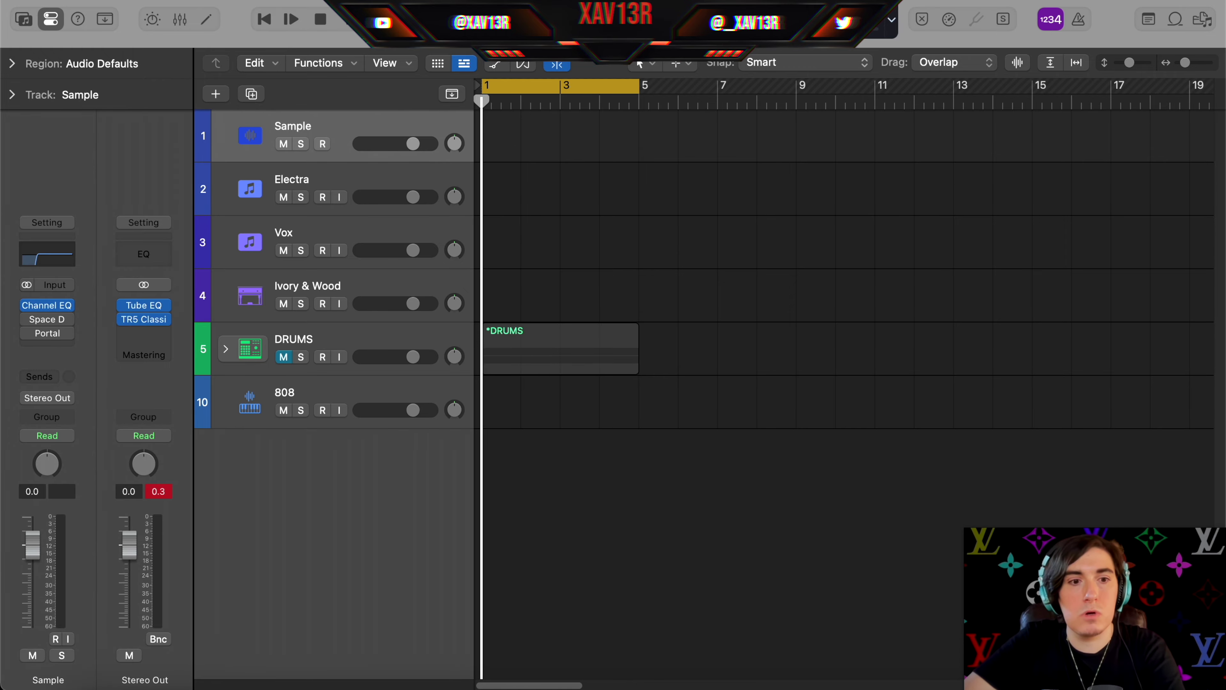
# - Place the Backslide 150bpm C#mn sample at bar 1 of the Sample track and cut it to eight bars
pyautogui.moveTo(971, 150); pyautogui.dragTo(521, 161)
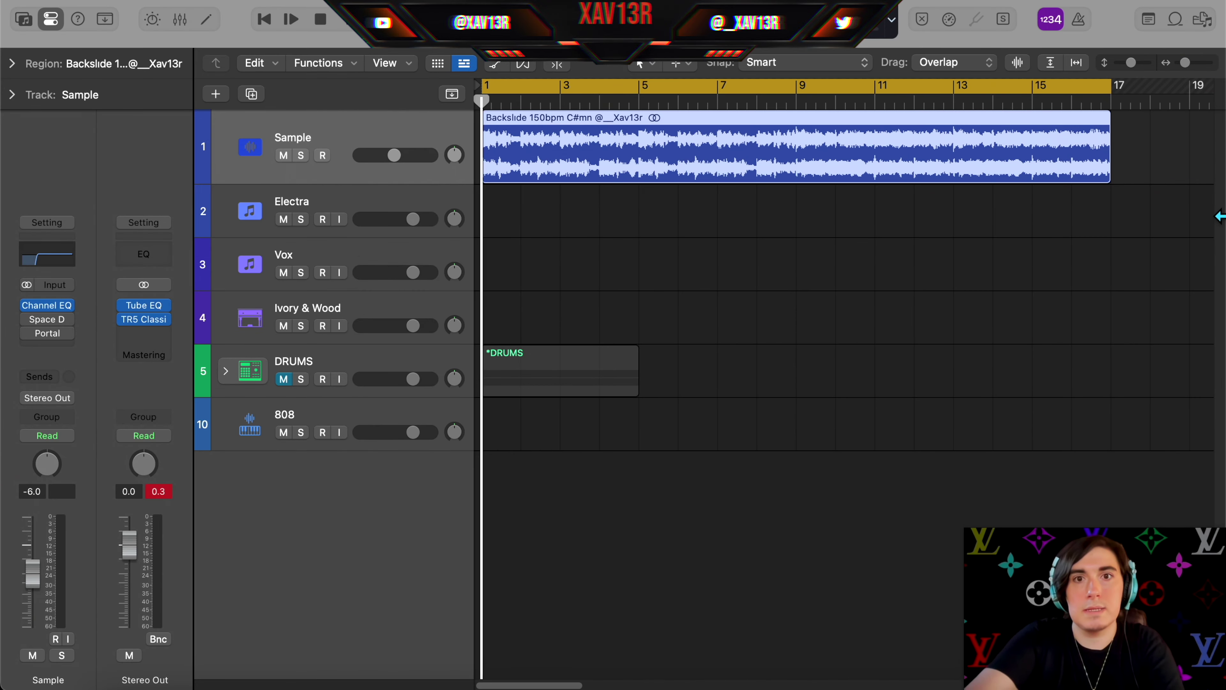
pyautogui.click(804, 99)
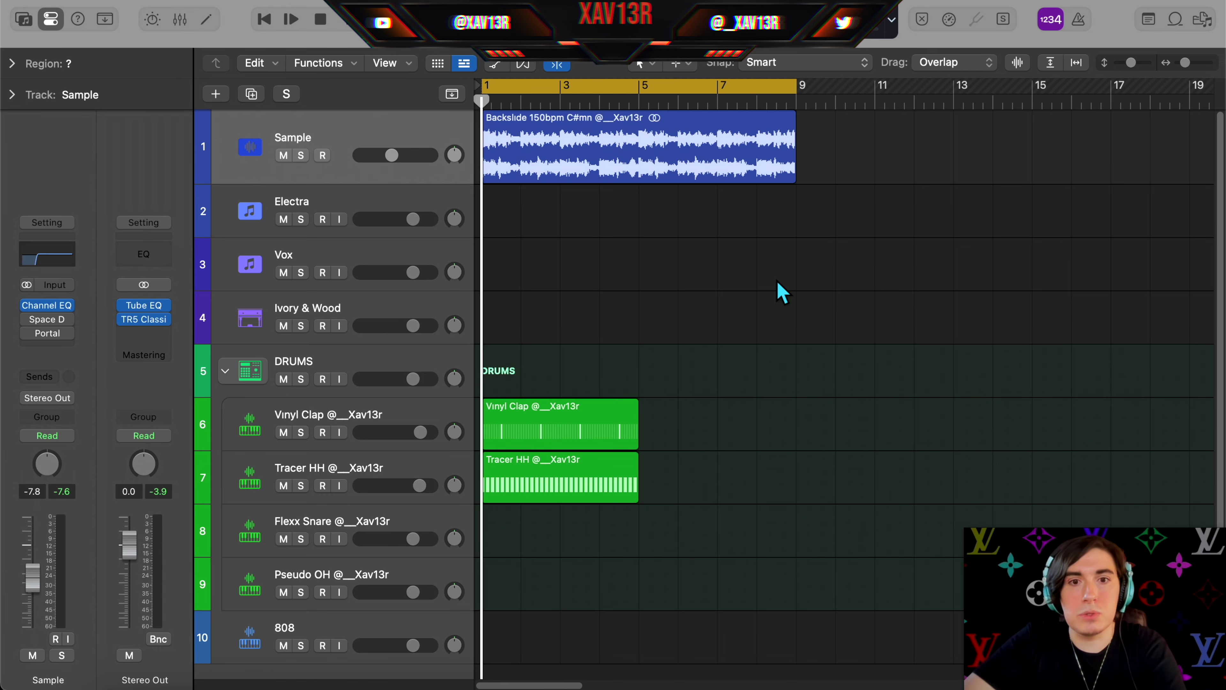
# - Set the cycle range to the Vinyl Clap and Tracer HH regions and start playback
pyautogui.moveTo(567, 551); pyautogui.dragTo(566, 169)
pyautogui.moveTo(568, 289); pyautogui.dragTo(505, 627)
pyautogui.press('super+u')
pyautogui.press('space')
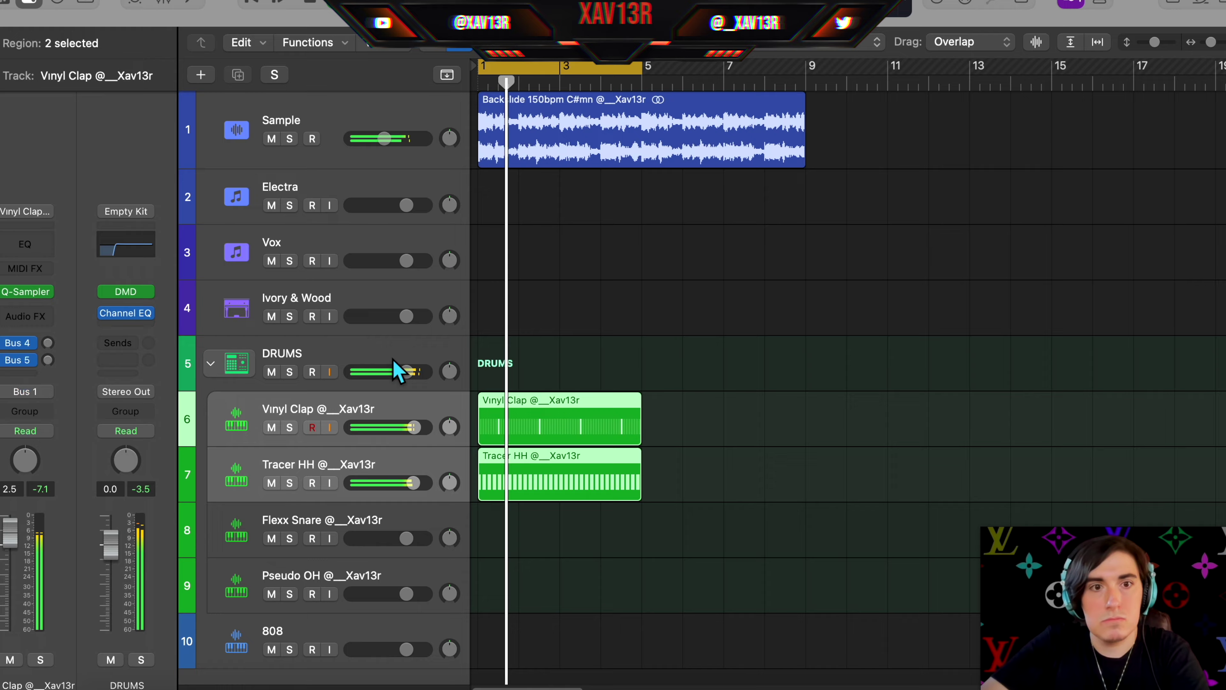
# - Lower the DRUMS stack's volume slightly and collapse the stack
pyautogui.moveTo(413, 378); pyautogui.dragTo(408, 379)
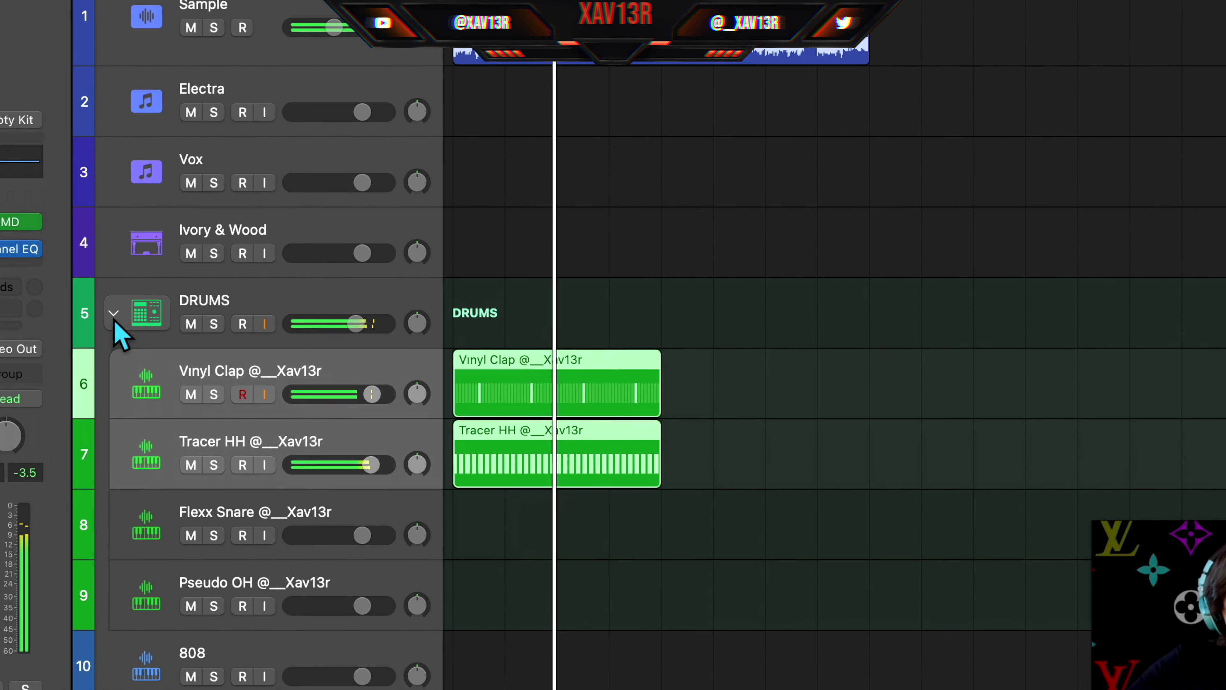
pyautogui.click(169, 342)
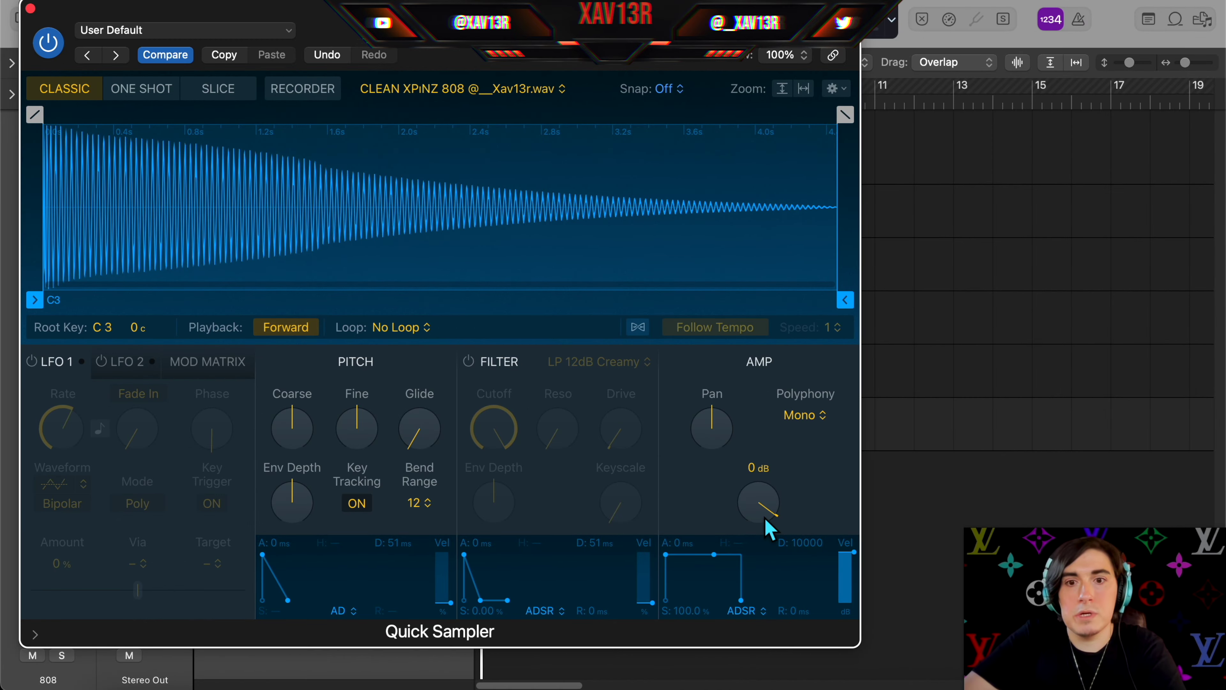
# - Adjust the amp volume in the 808's Quick Sampler and extend the 808 region to bar 5
pyautogui.moveTo(766, 528); pyautogui.dragTo(772, 524)
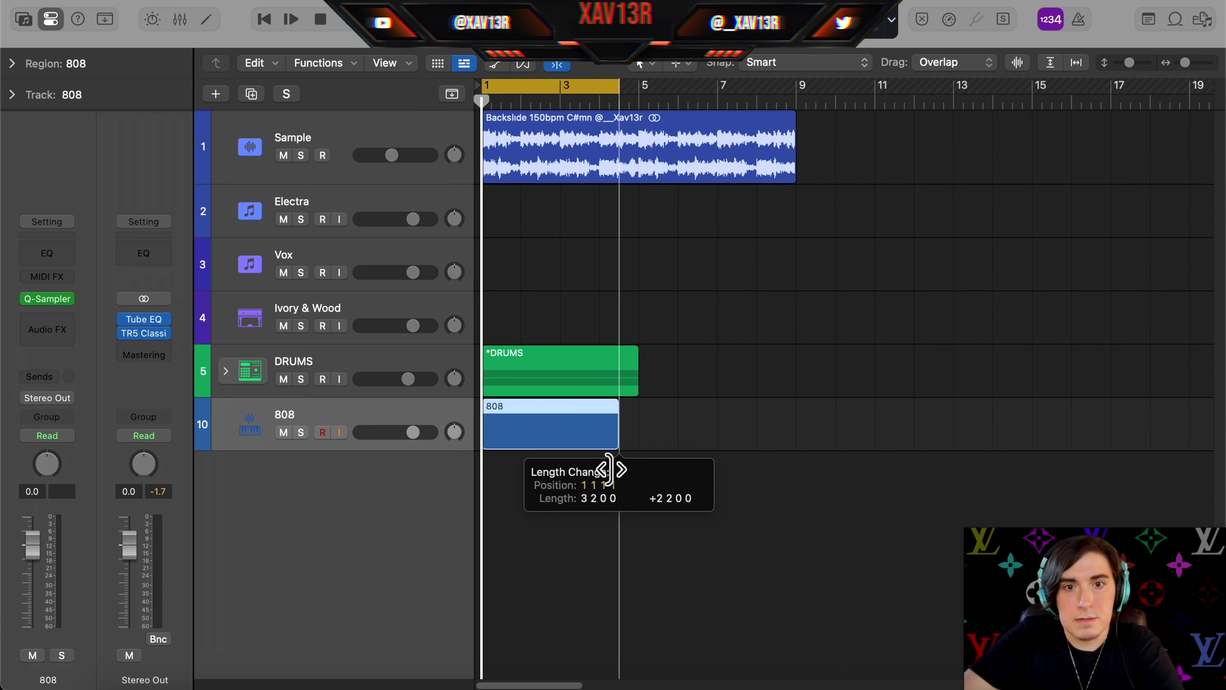
pyautogui.moveTo(607, 466); pyautogui.dragTo(626, 460)
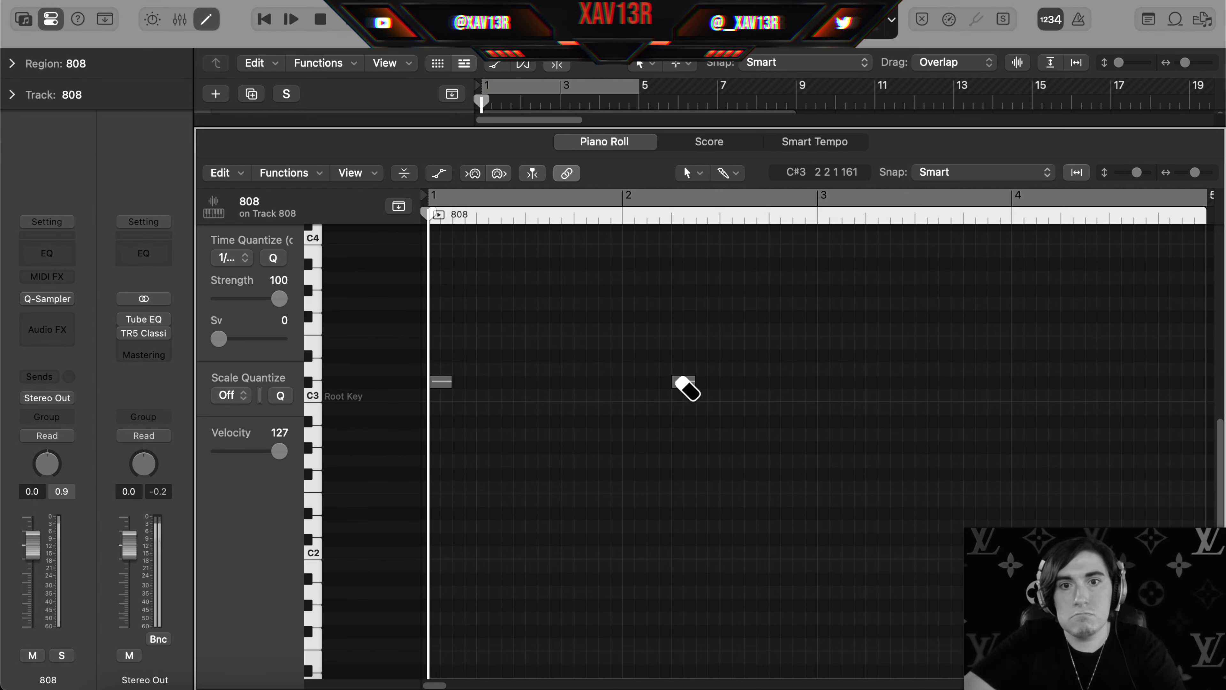
# - Draw the 808 pattern with C#3, D3 and F#3 notes in the first four bars and extra C#3 notes in bar 6
pyautogui.click(655, 382)
pyautogui.click(824, 368)
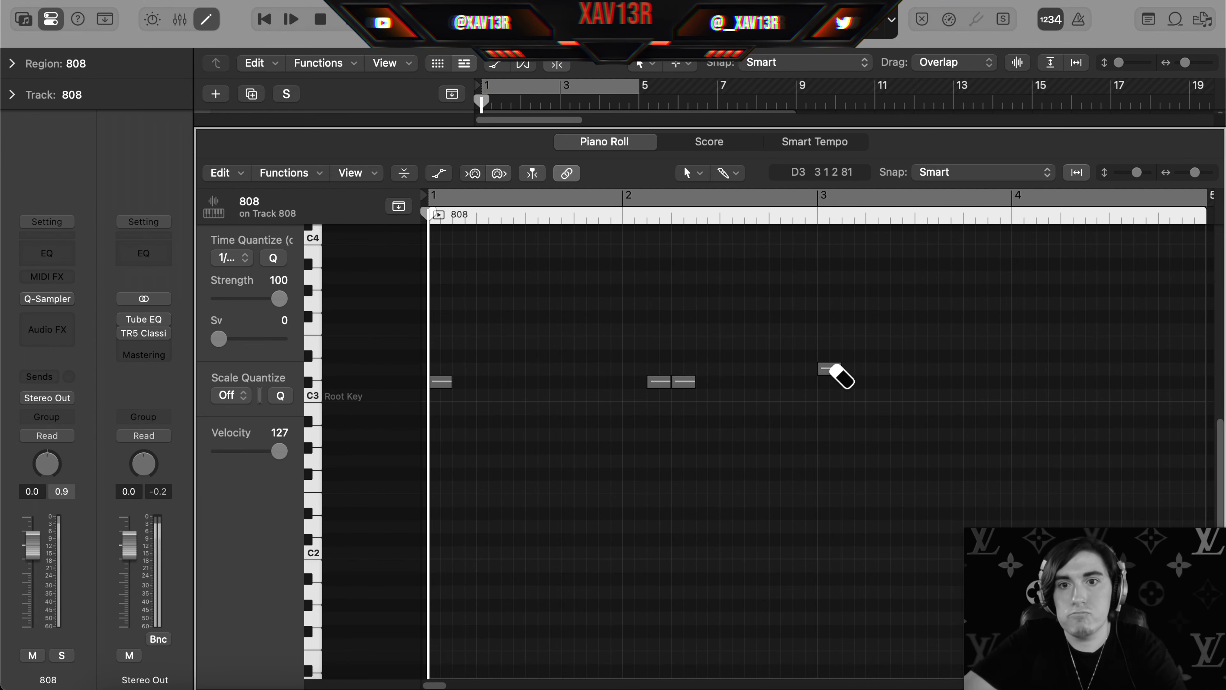
pyautogui.click(970, 368)
pyautogui.click(994, 369)
pyautogui.click(1067, 316)
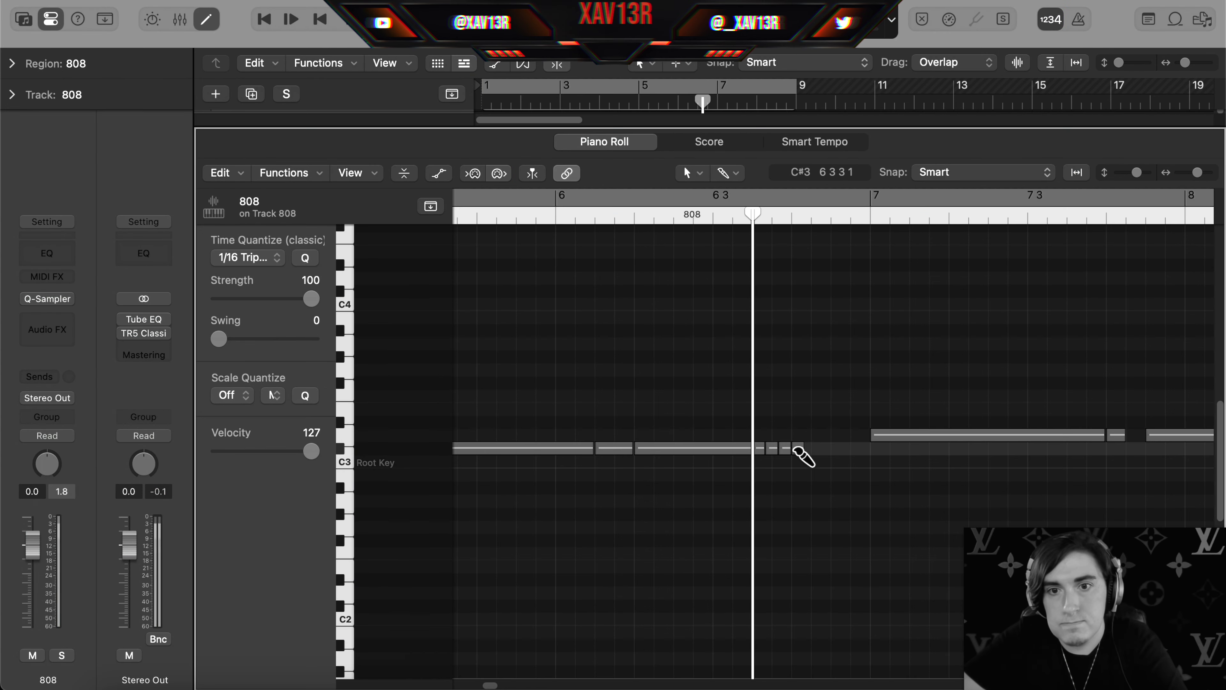
pyautogui.moveTo(831, 449); pyautogui.dragTo(848, 450)
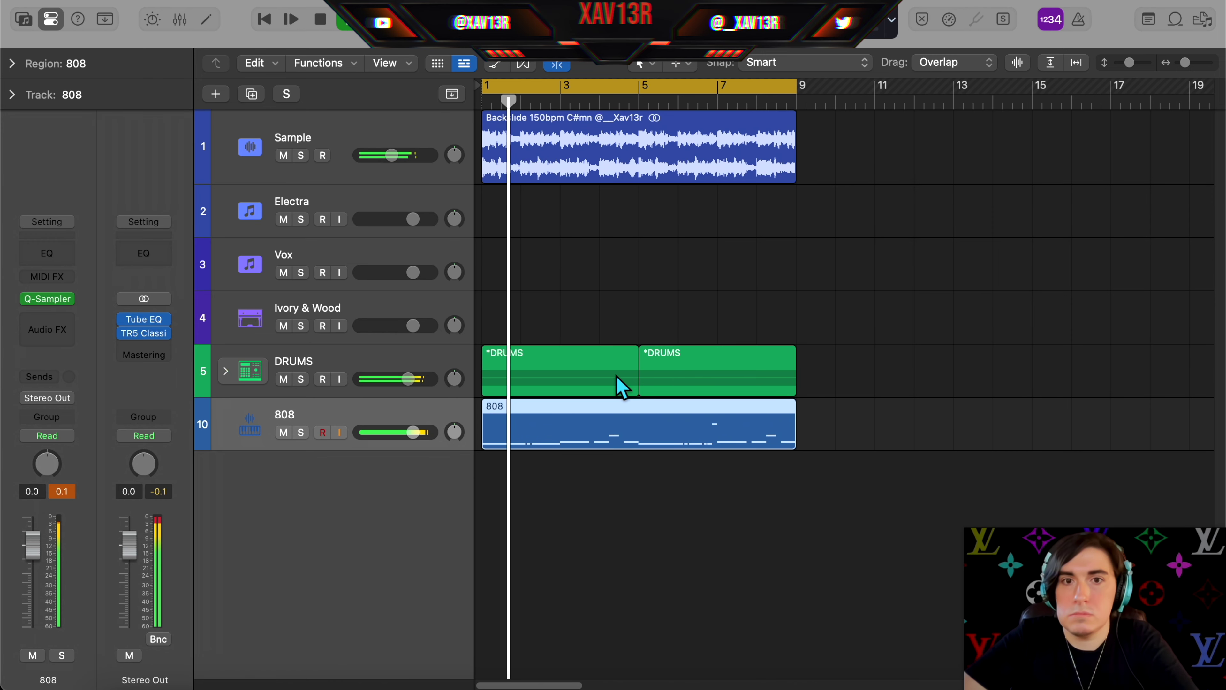
# - Stop playback and select the Backslide audio region on the Sample track
pyautogui.click(718, 173)
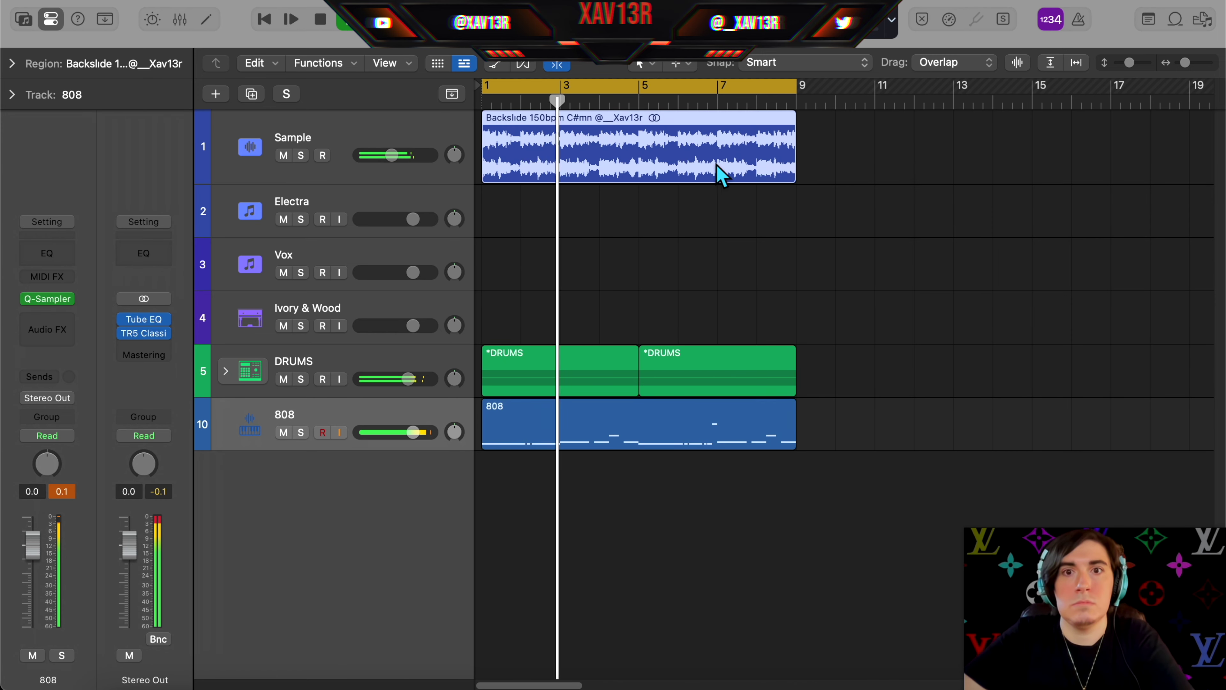
pyautogui.press('space')
pyautogui.click(666, 189)
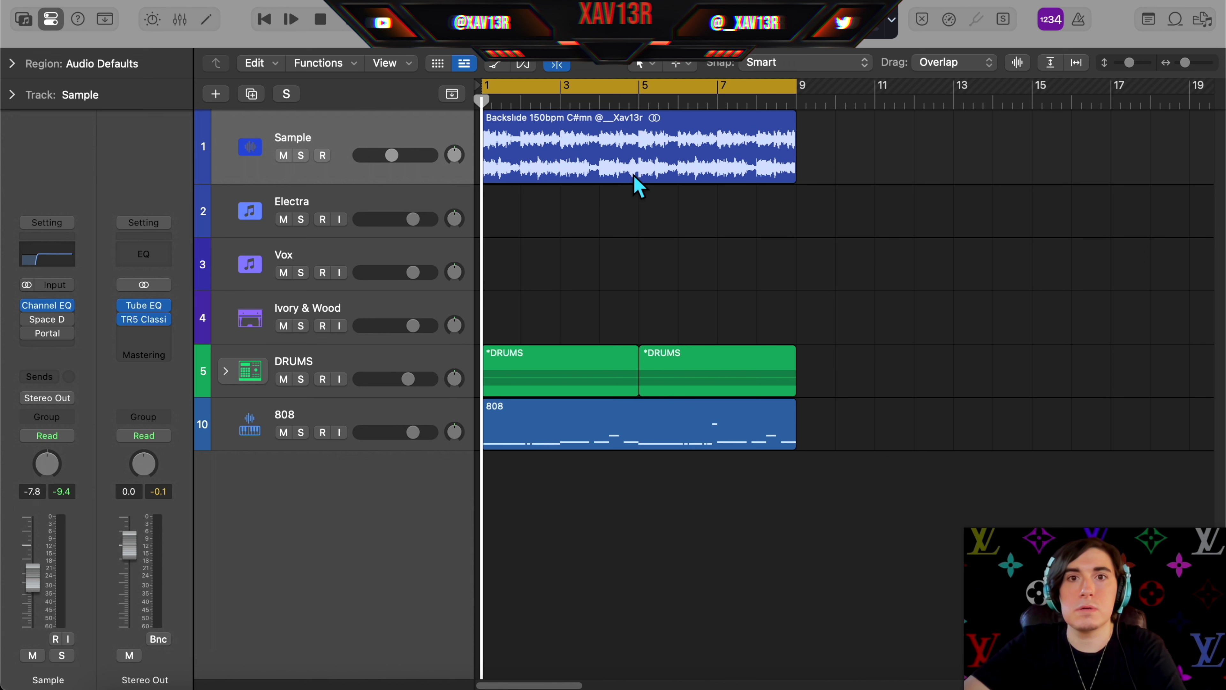
pyautogui.click(645, 164)
pyautogui.click(597, 188)
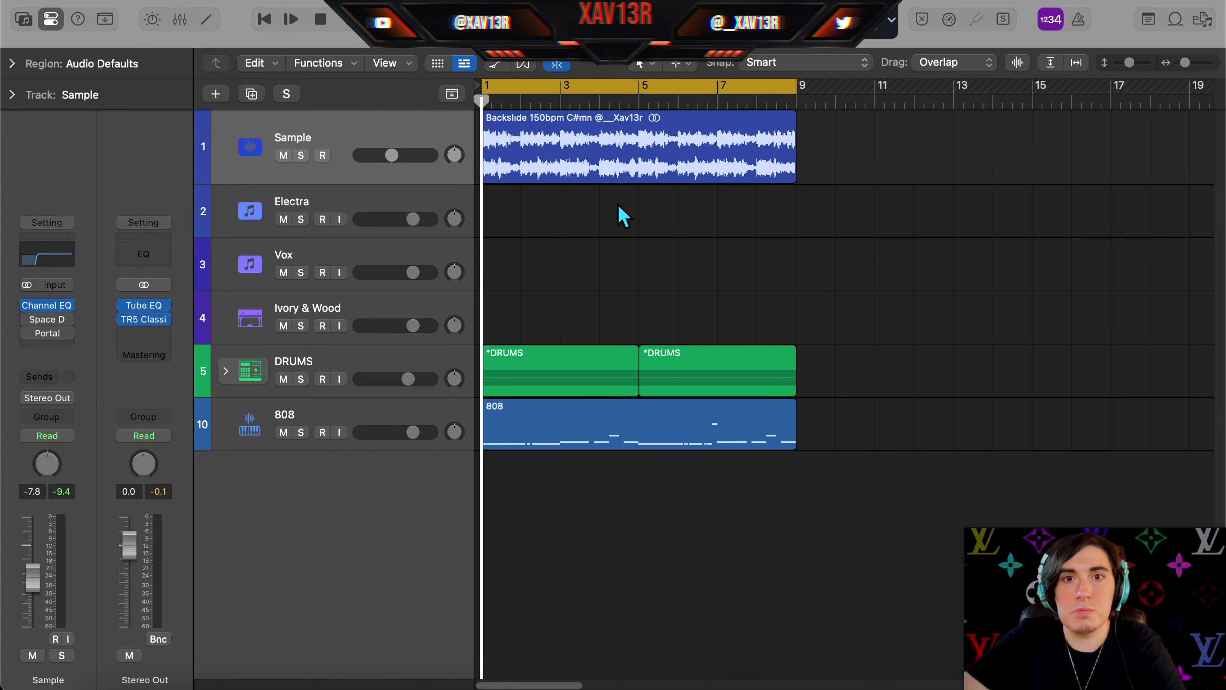
pyautogui.click(691, 137)
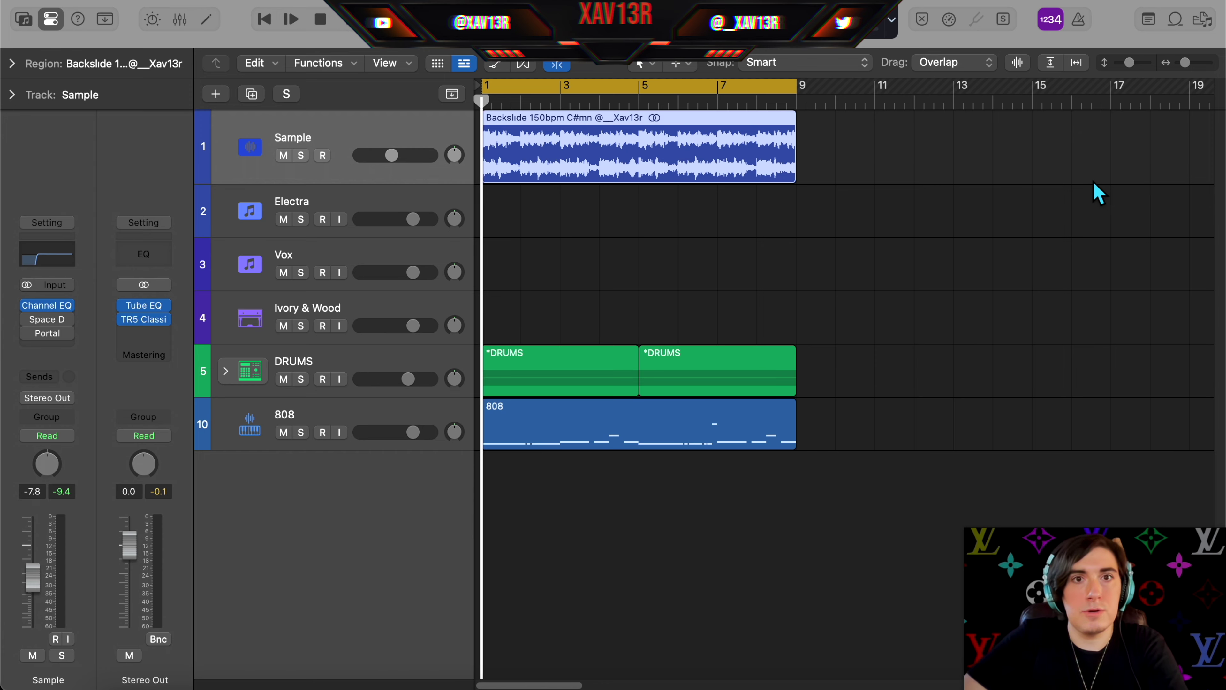